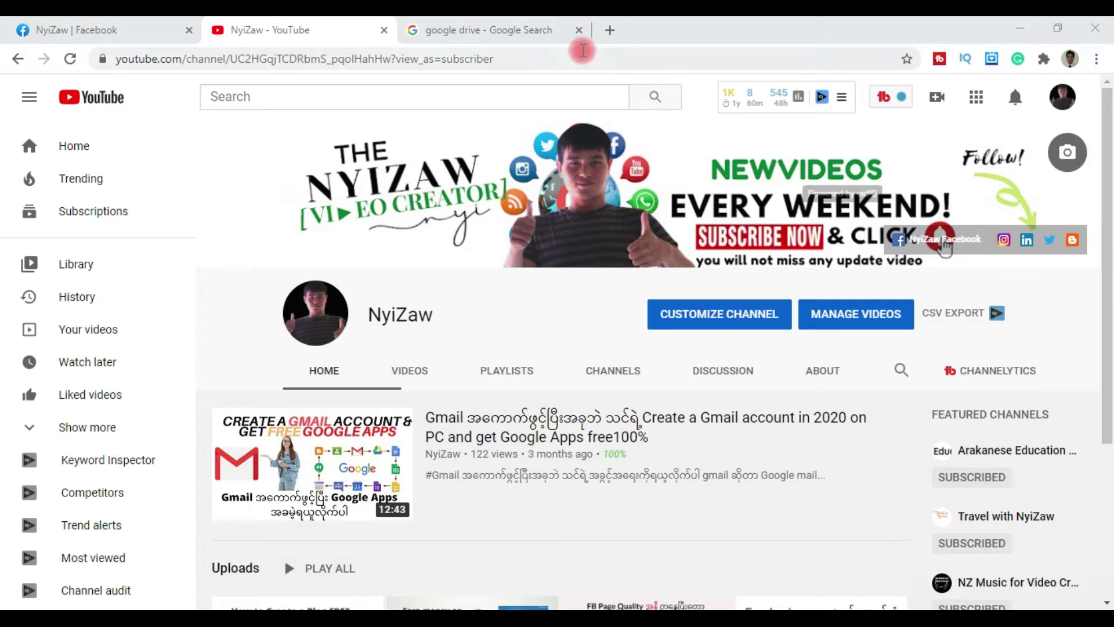
Step: Switch to the 'google drive - Google Search' browser tab
left_click(503, 24)
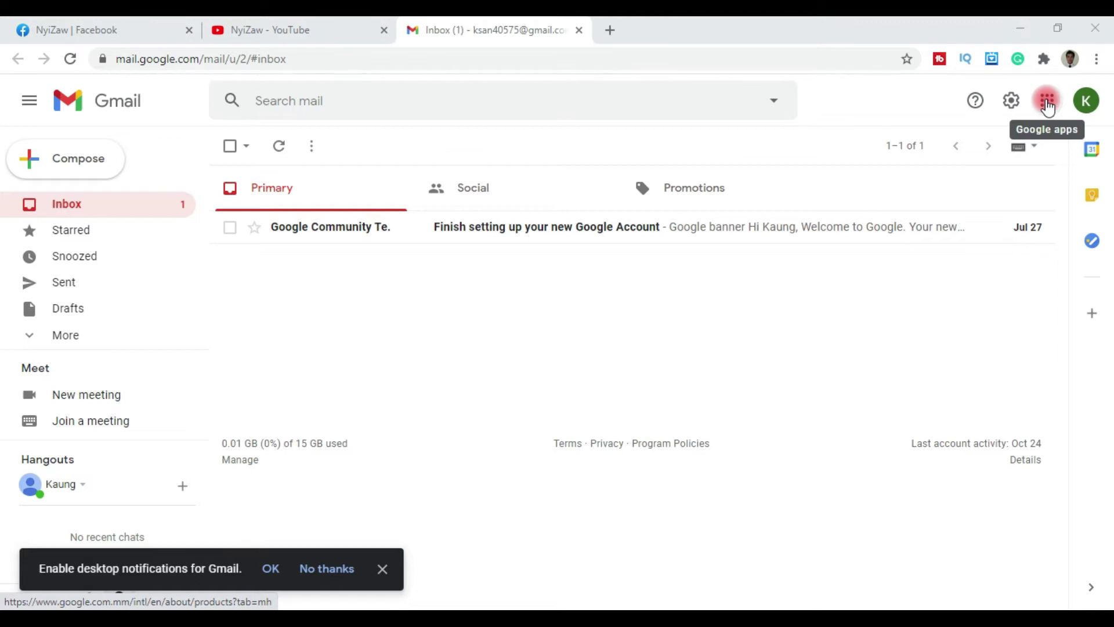
Step: Launch Google Drive from Gmail's Google apps panel so My Drive opens in a new tab
left_click(1047, 105)
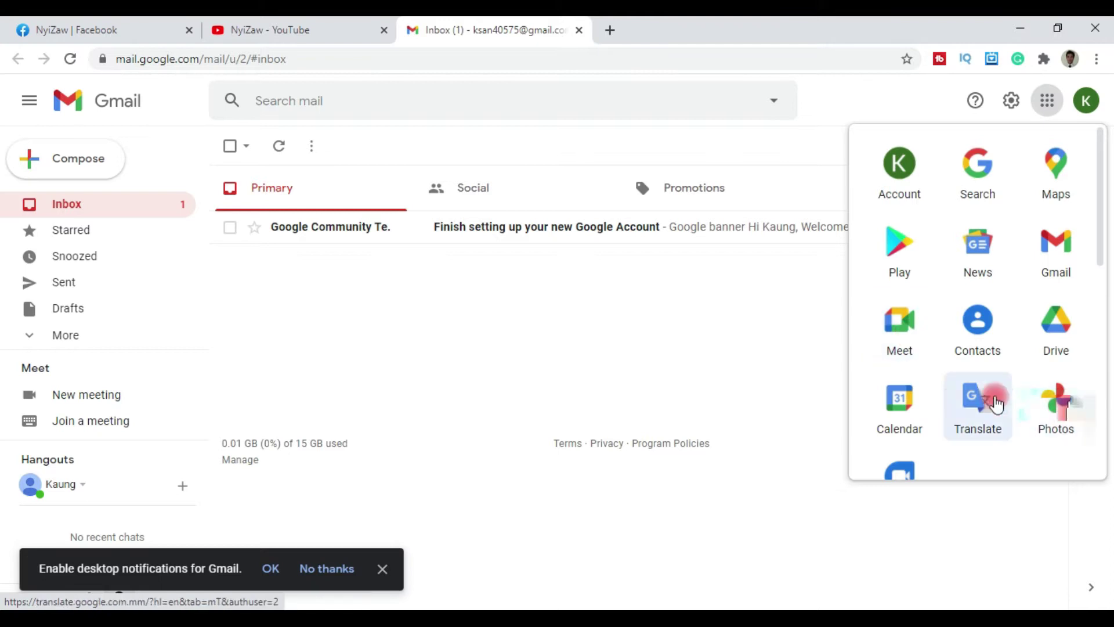
scroll(951, 409, "down", 1)
scroll(951, 383, "down", 5)
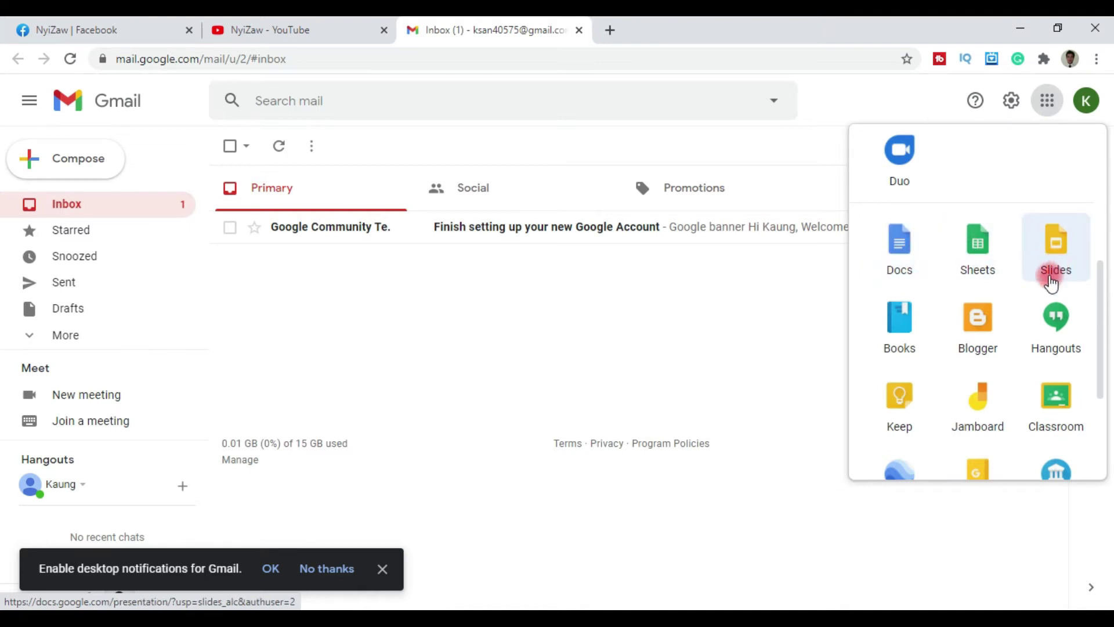
left_click_drag(1098, 397, 1105, 422)
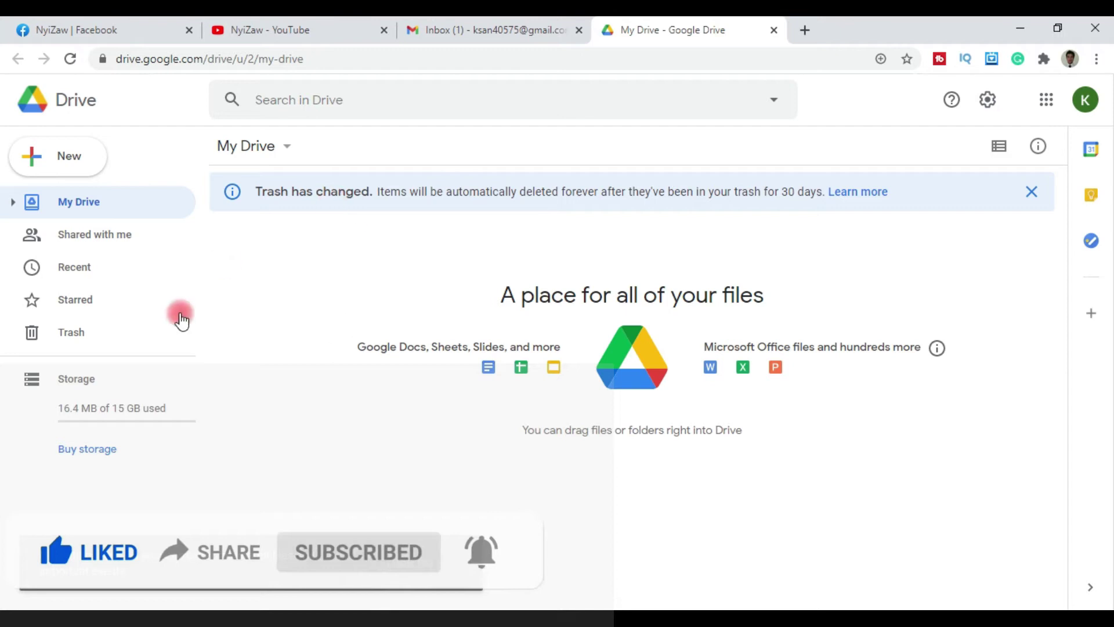
Step: Permanently delete the My Laptop folder by emptying the Trash, then dismiss the notifications prompt
left_click(92, 342)
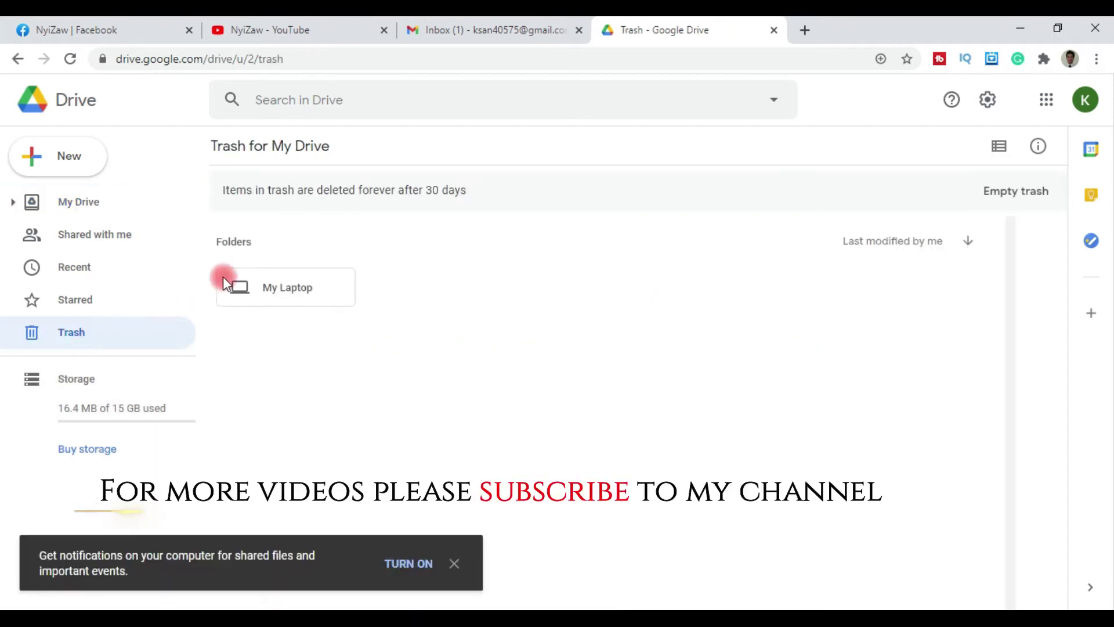
left_click(256, 283)
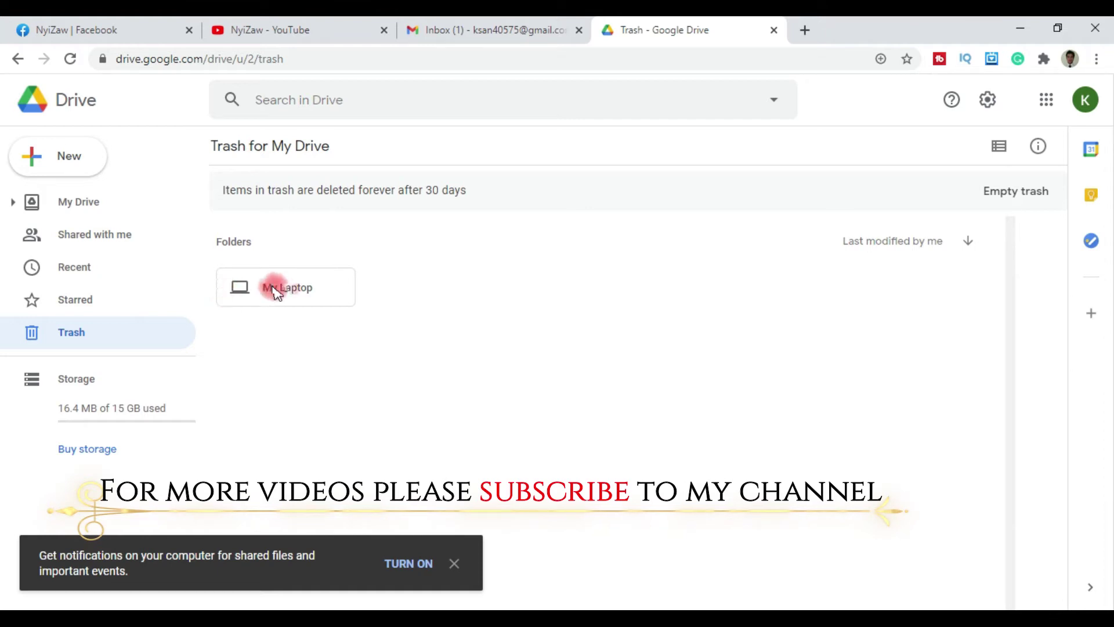
left_click(1020, 191)
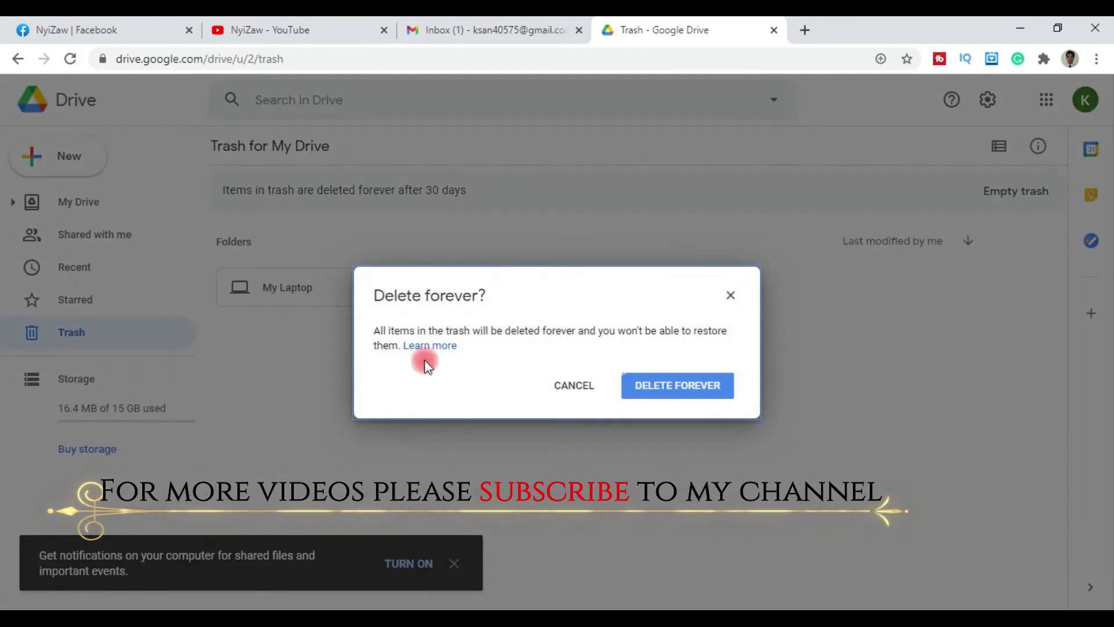
left_click(675, 387)
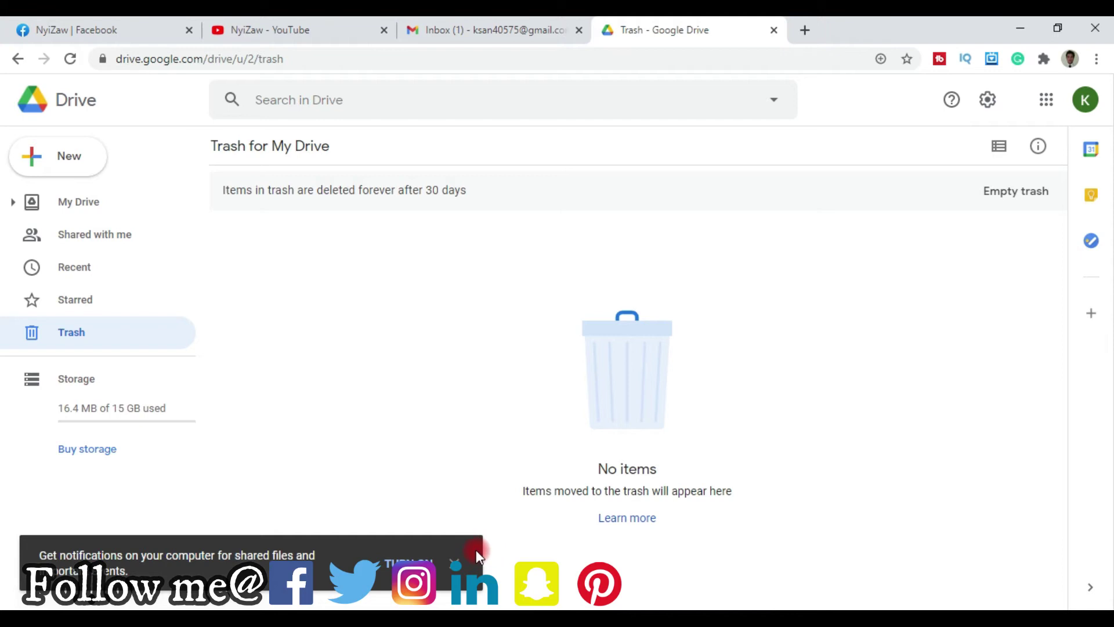
left_click(456, 561)
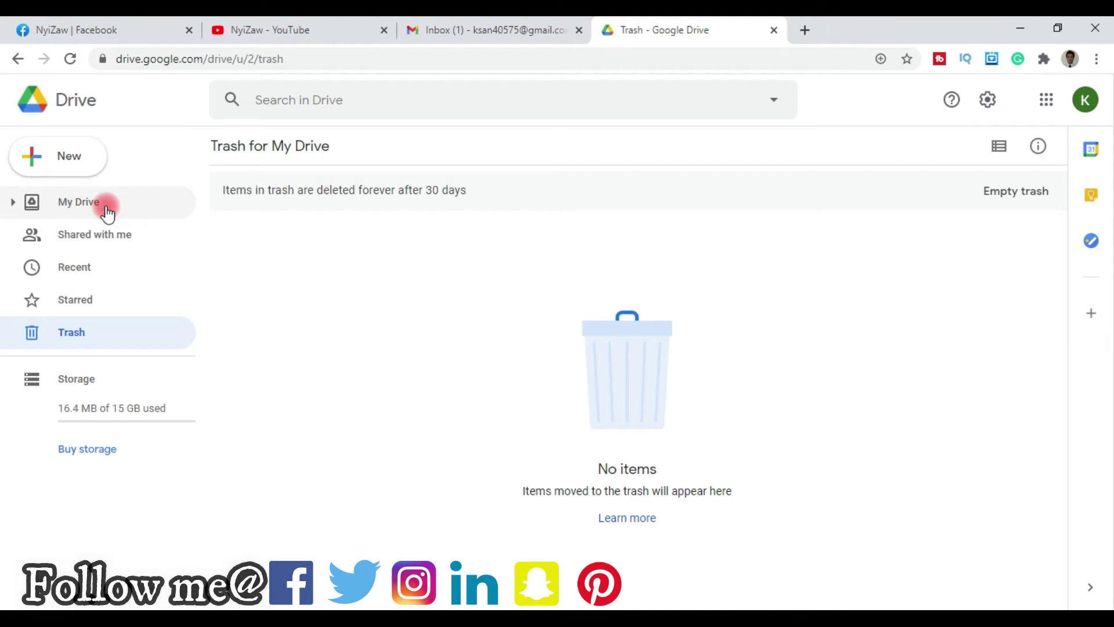
Step: Show the Shared with me page with its details panel open
left_click(110, 235)
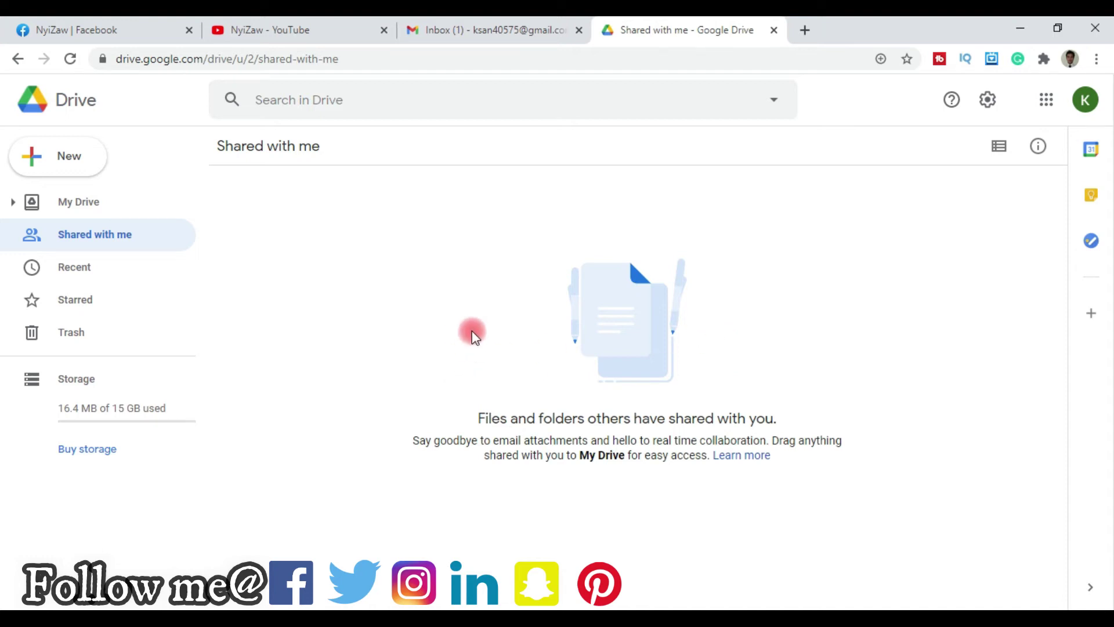
left_click(91, 205)
left_click(95, 231)
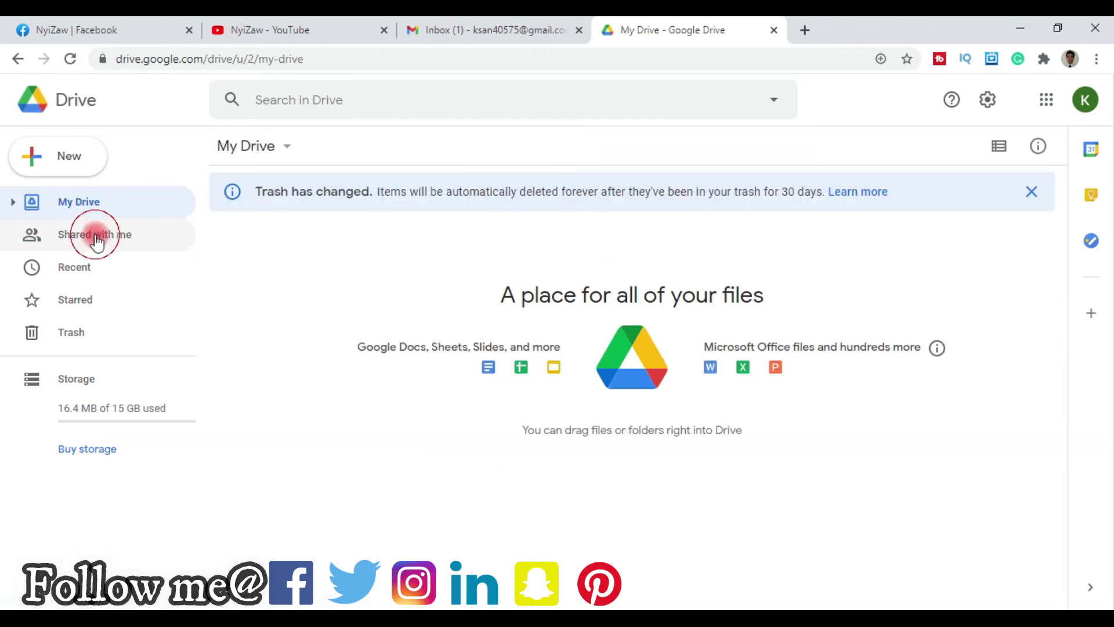
left_click(1033, 149)
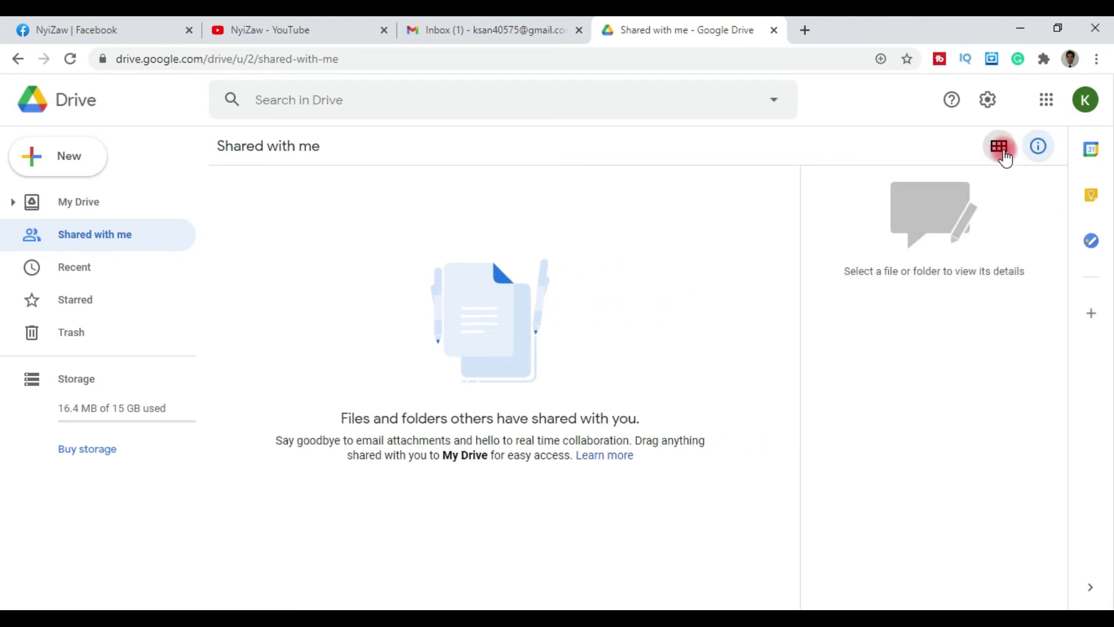
left_click(987, 101)
left_click(77, 165)
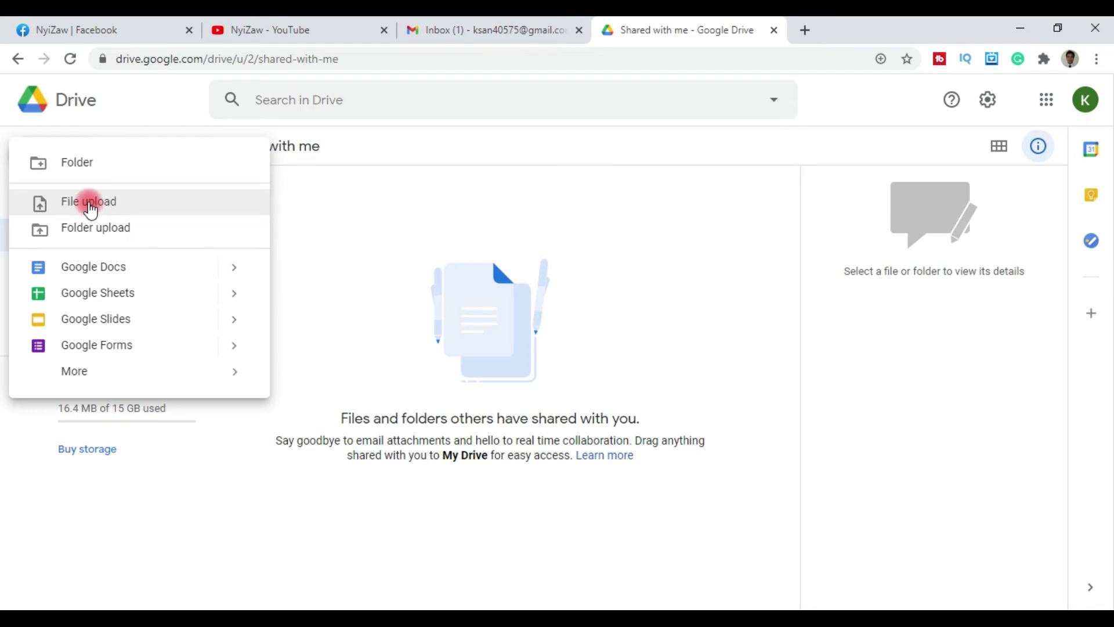
Step: Upload the 2f180d… photo of a woman at a wooden table from tech&digitalmarketing
left_click(248, 268)
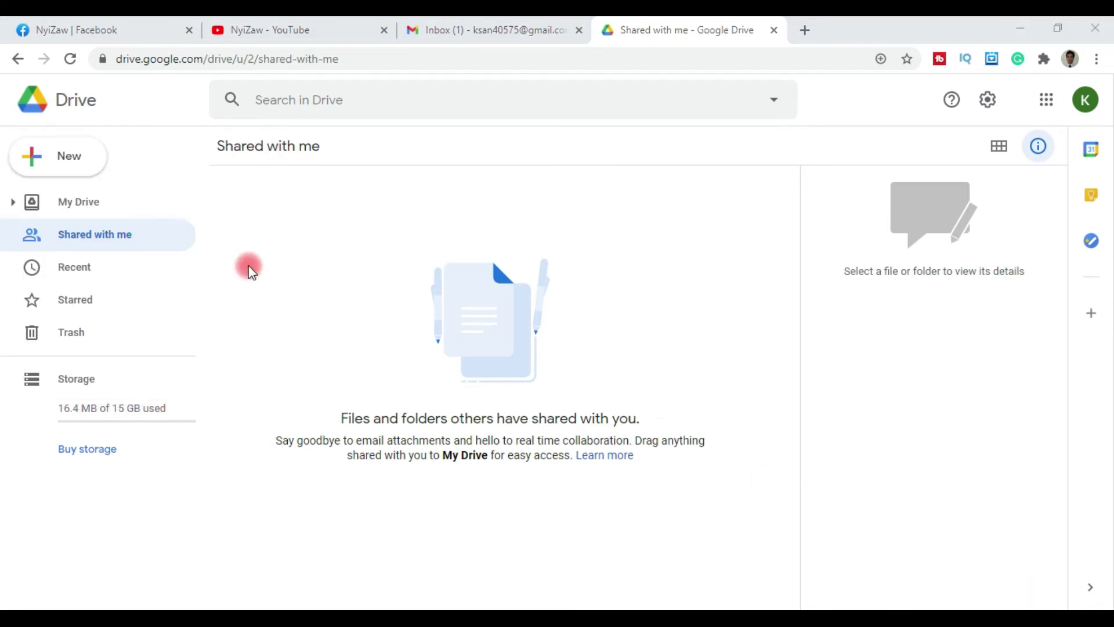
left_click(66, 150)
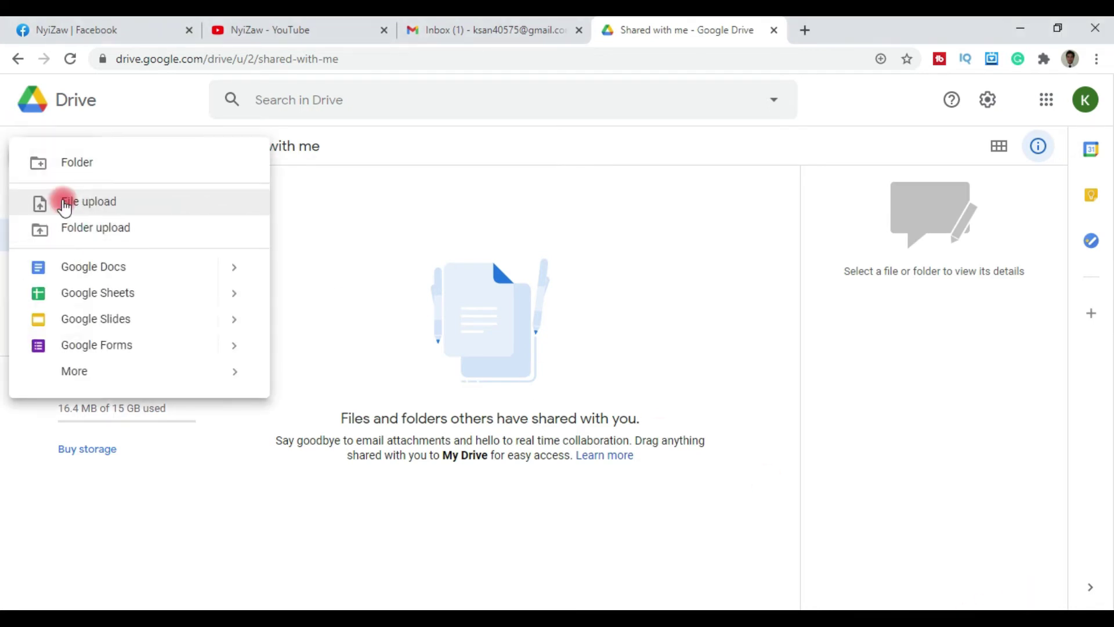
left_click(64, 203)
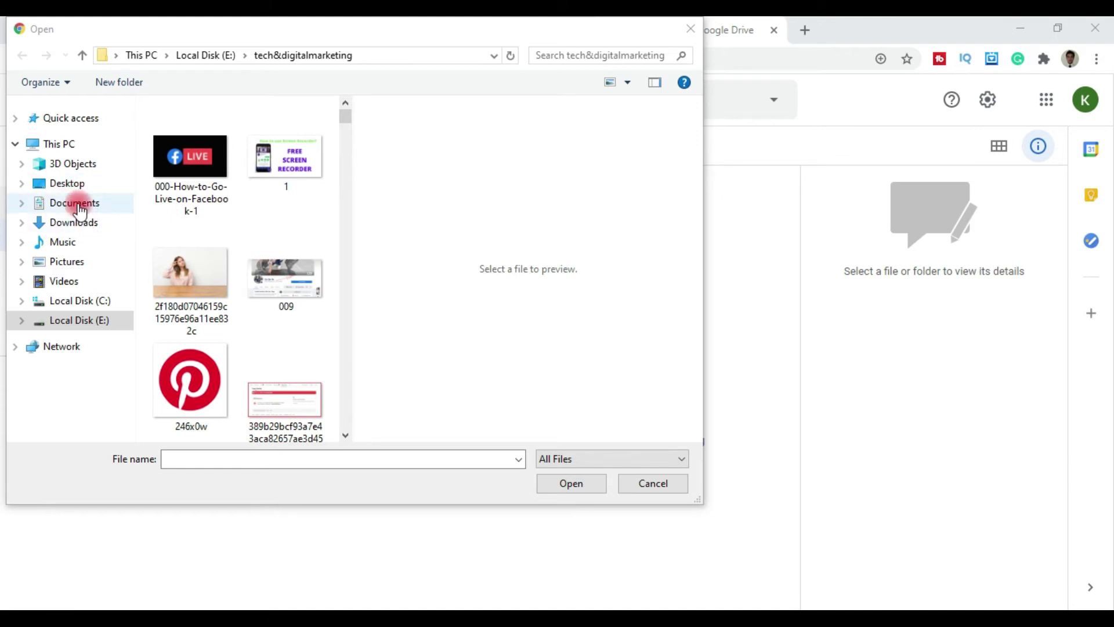
left_click(188, 280)
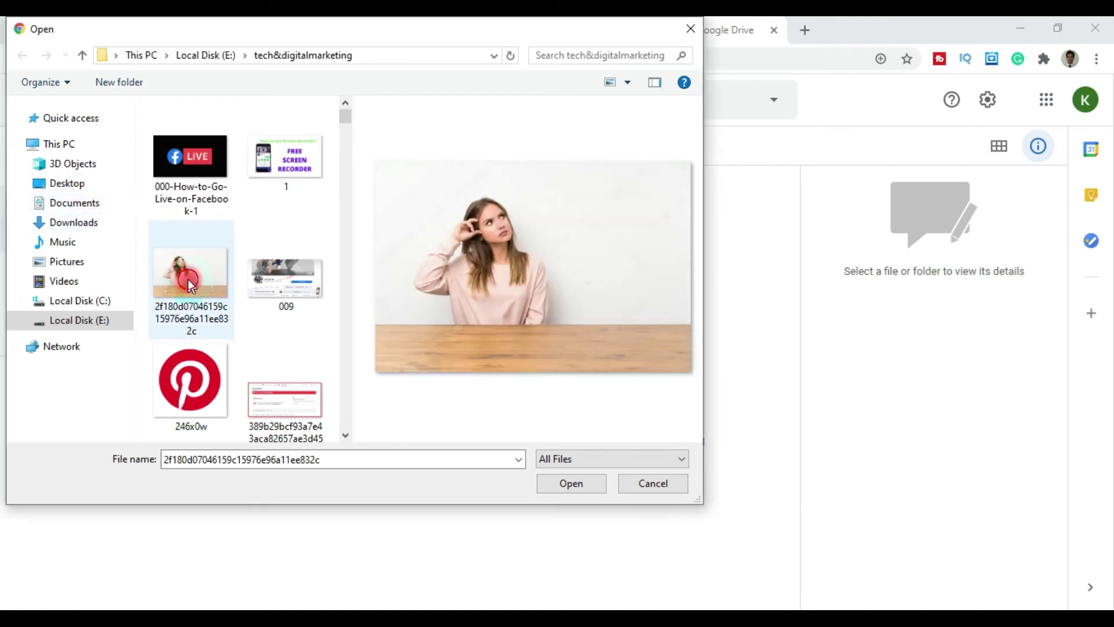
left_click(579, 479)
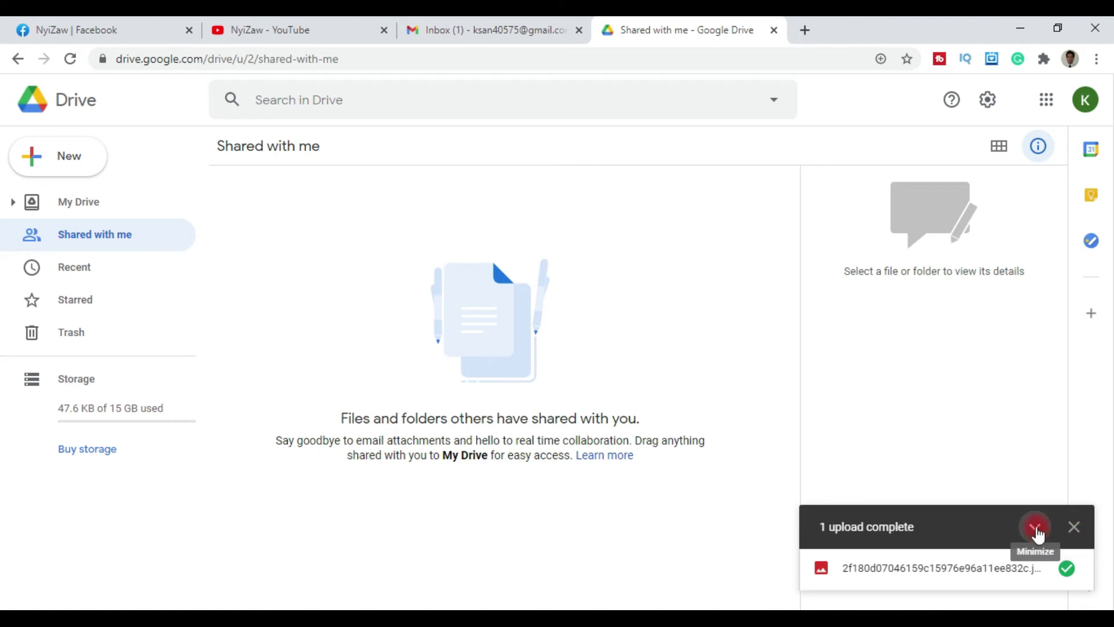
left_click(1074, 526)
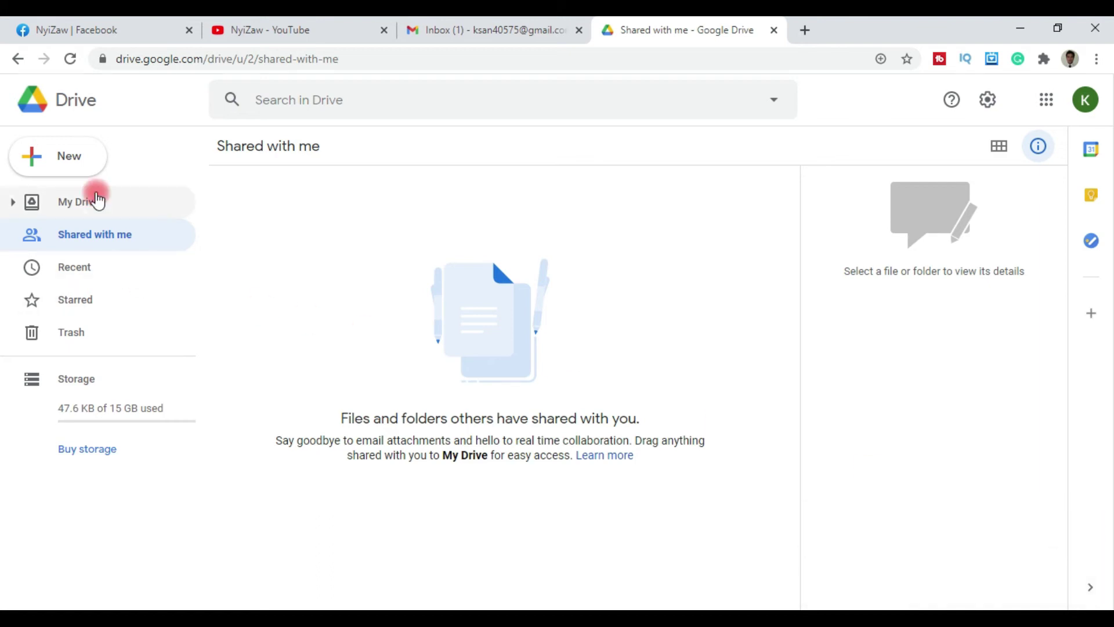
Step: Start a new folder twice from the New menu, cancelling both times
left_click(71, 154)
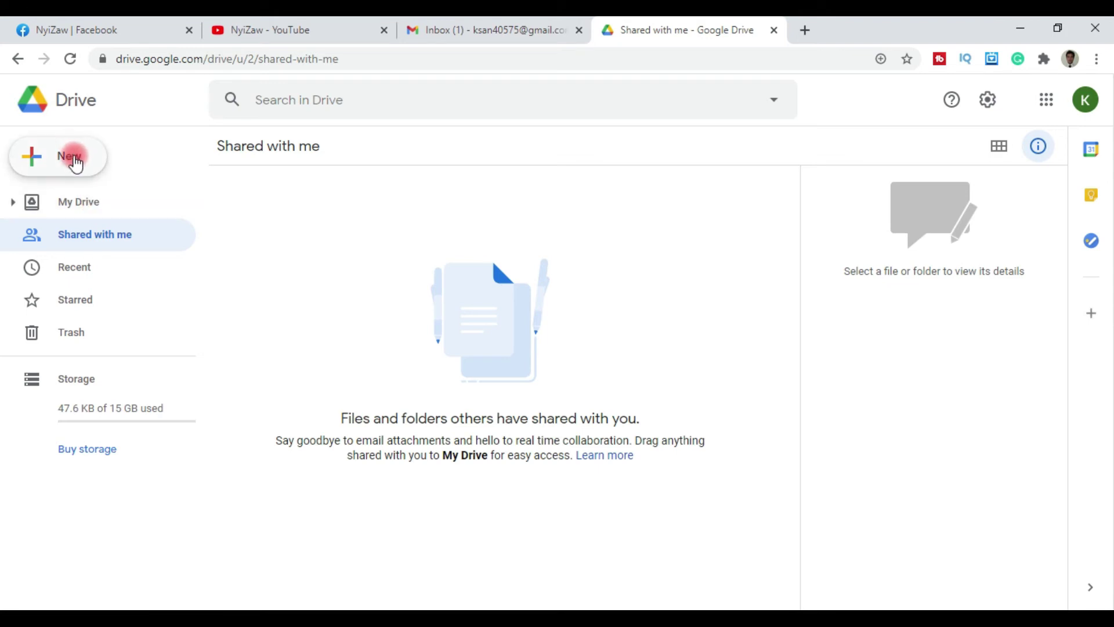
left_click(74, 145)
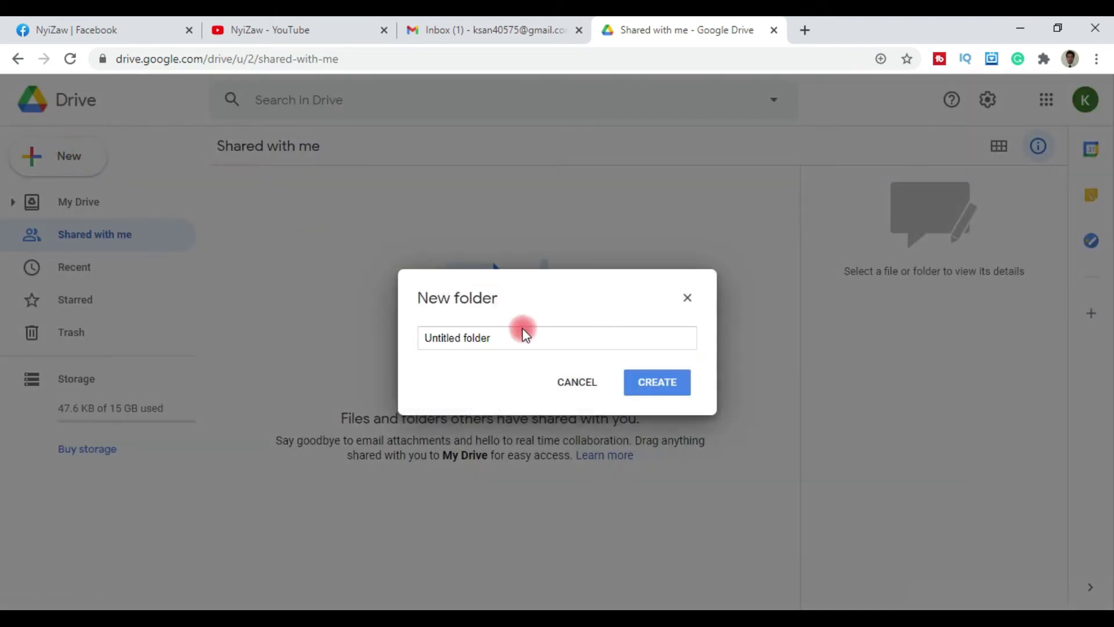
left_click(577, 381)
left_click(44, 158)
left_click(64, 198)
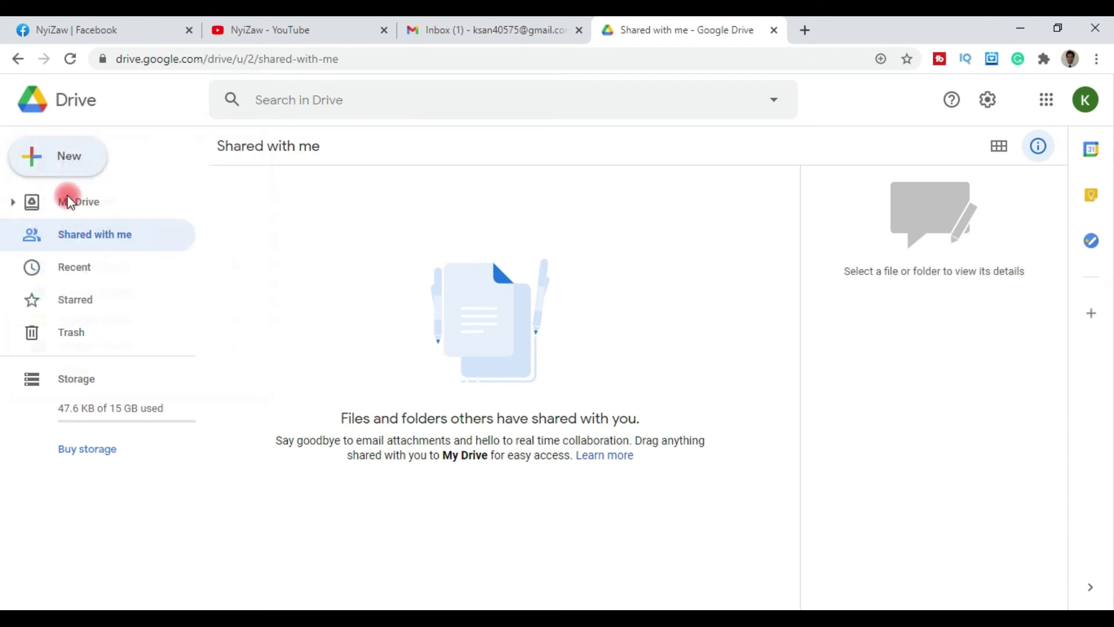
left_click(582, 380)
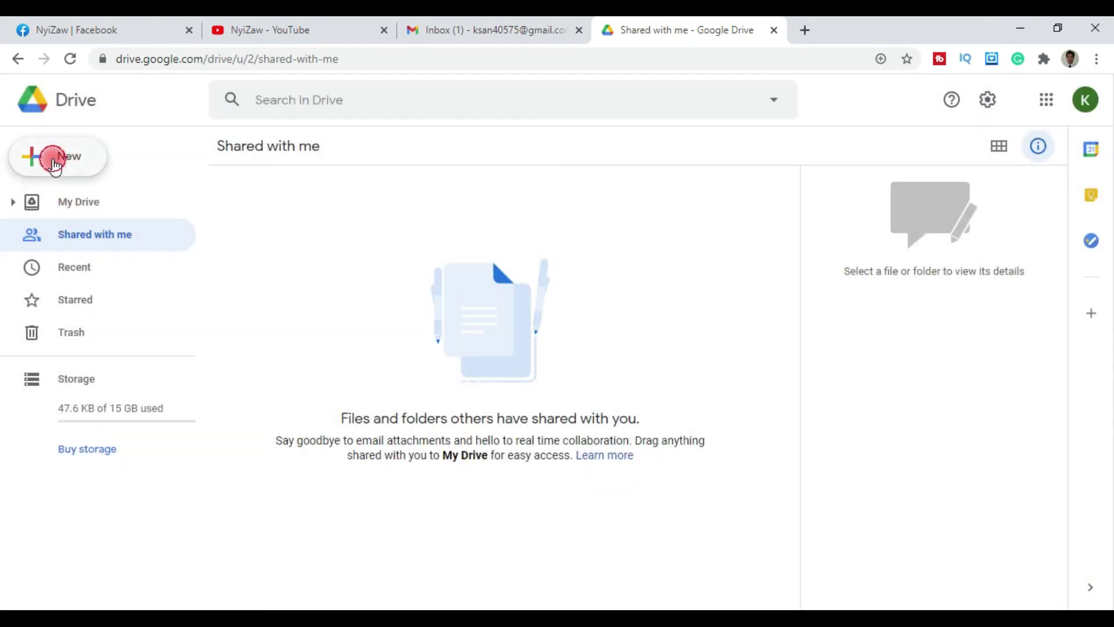
Step: Show My Drive listing the uploaded 2f180d07046159c15976e96a11ee832c.jpg image
left_click(53, 157)
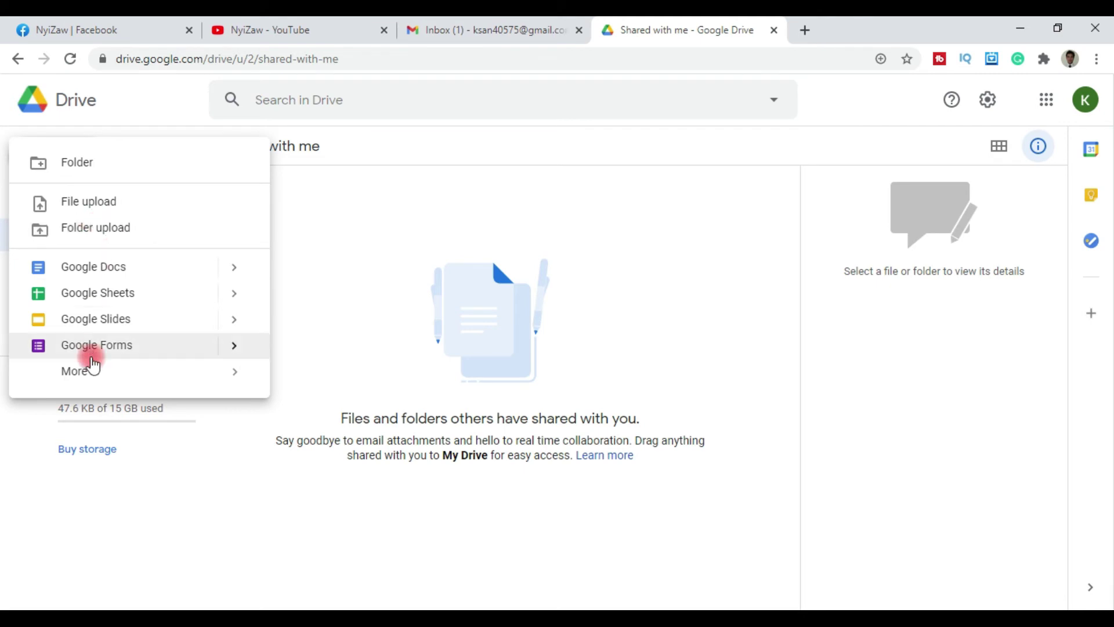
mouse_move(104, 384)
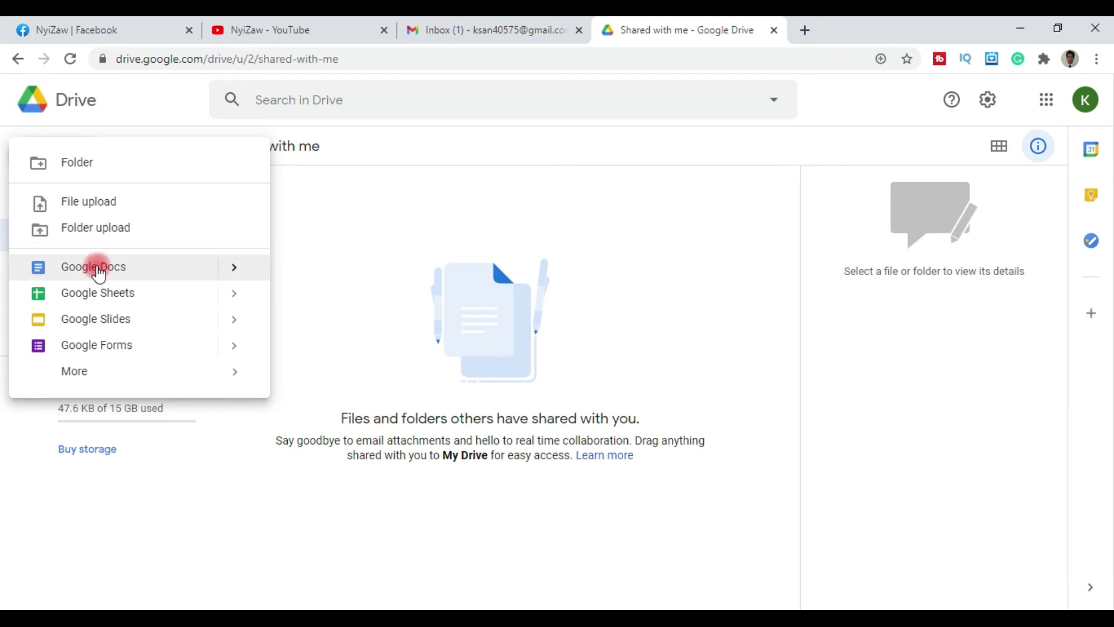
left_click(368, 227)
left_click(78, 205)
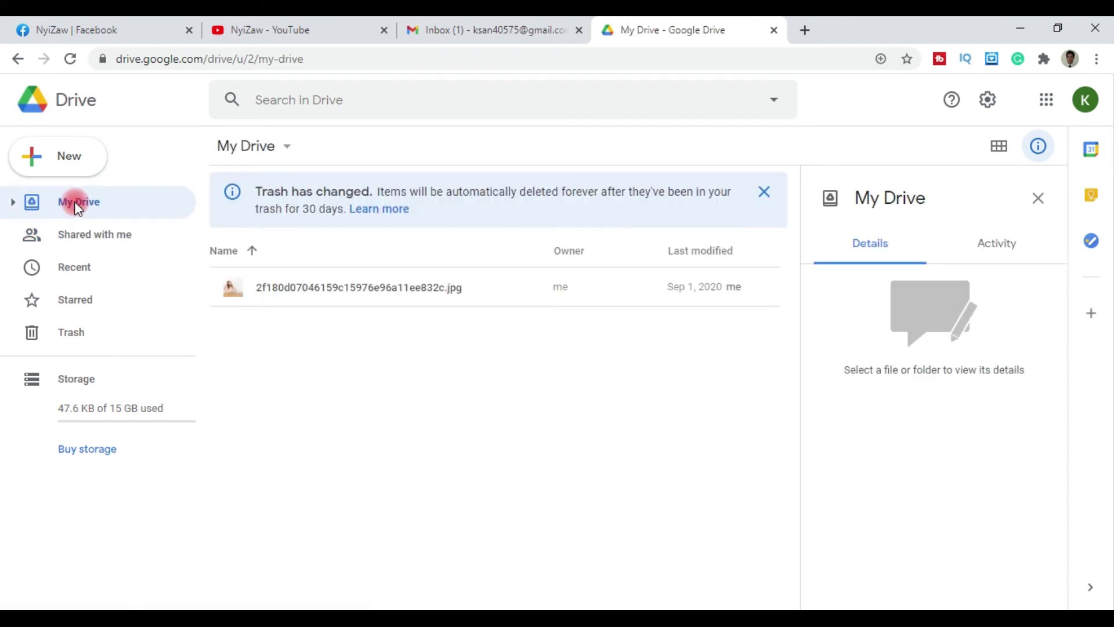
left_click(248, 254)
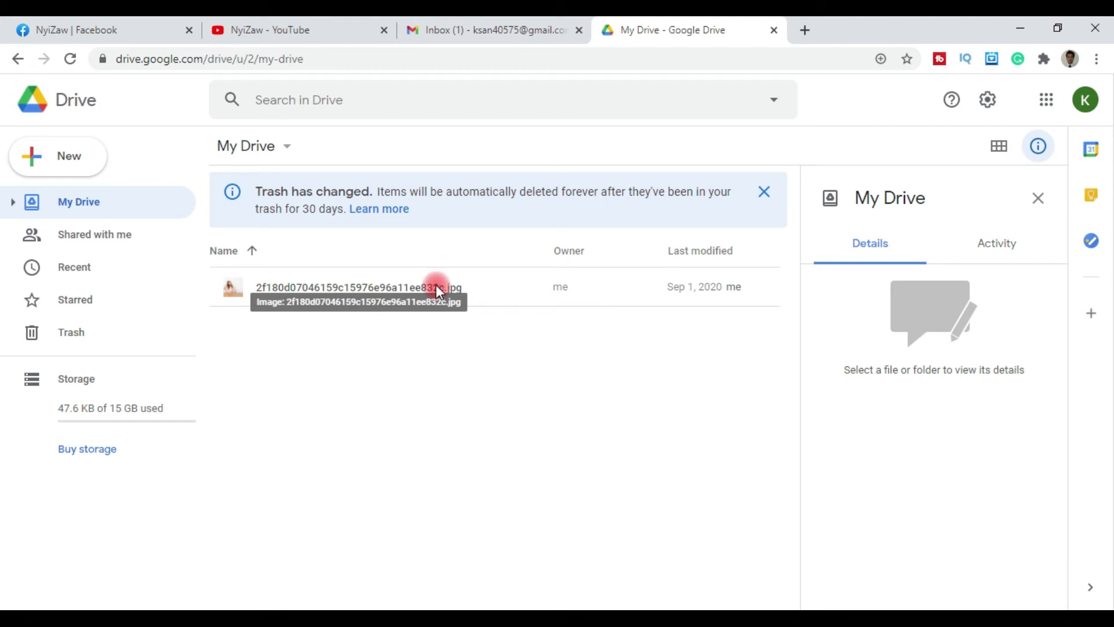
left_click(1004, 246)
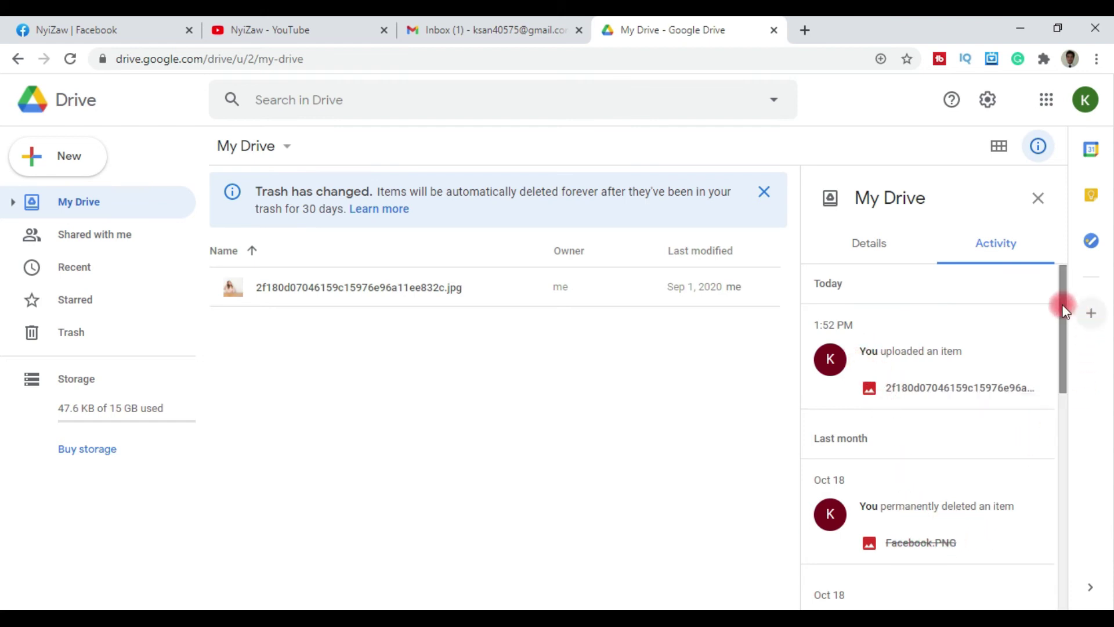
scroll(1063, 311, "down", 2)
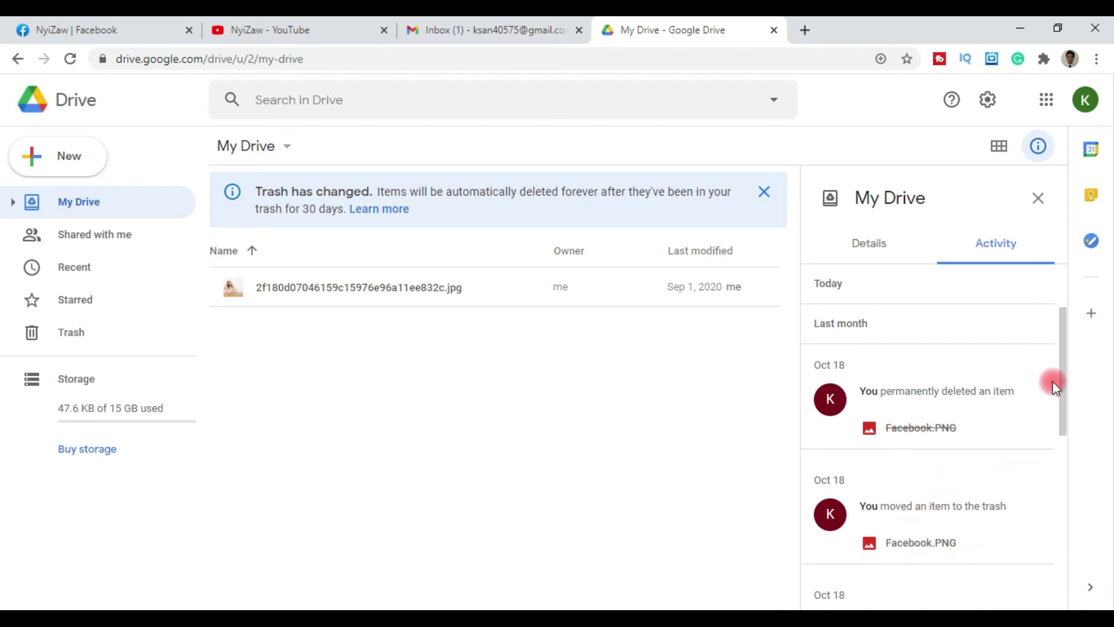
left_click_drag(1060, 368, 1062, 290)
left_click(862, 242)
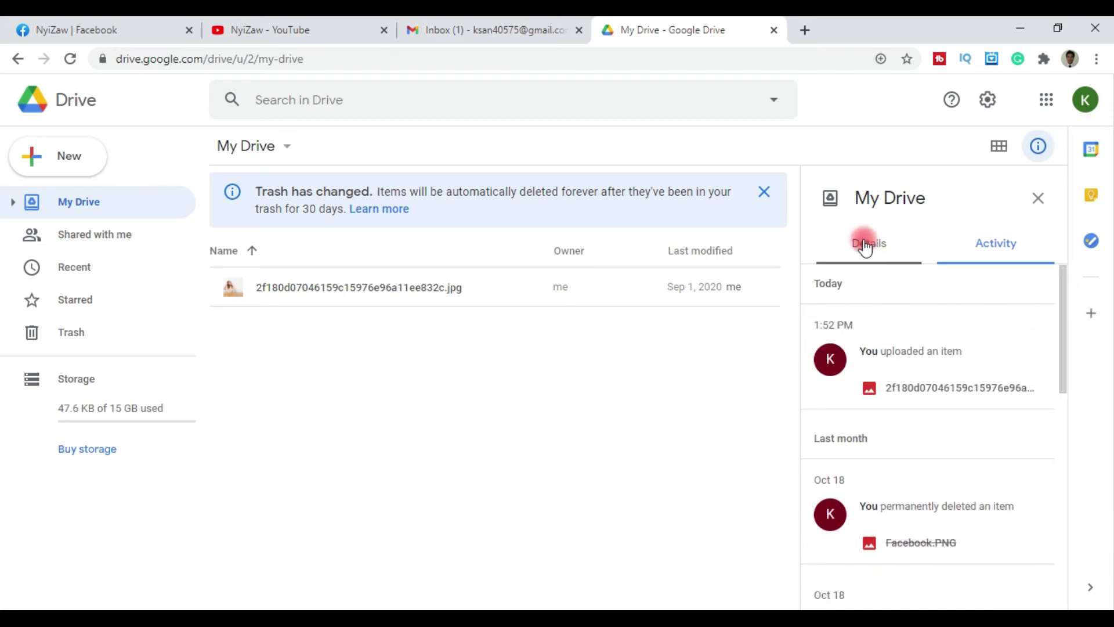
Step: Close the details panel and select the 48 KB jpg image in My Drive
left_click(1038, 197)
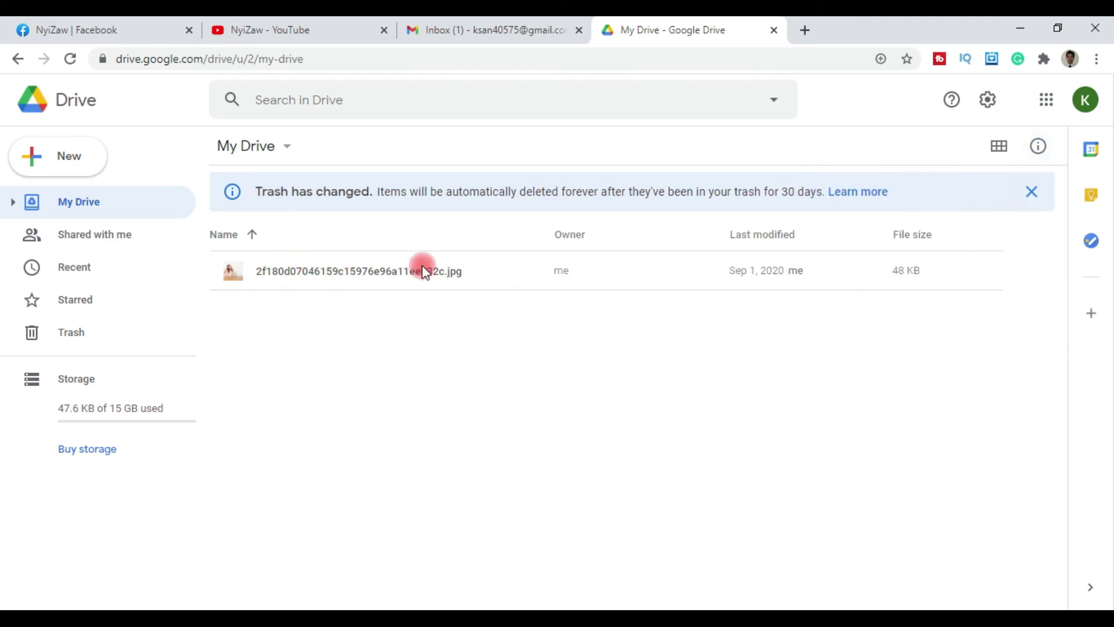
left_click(444, 270)
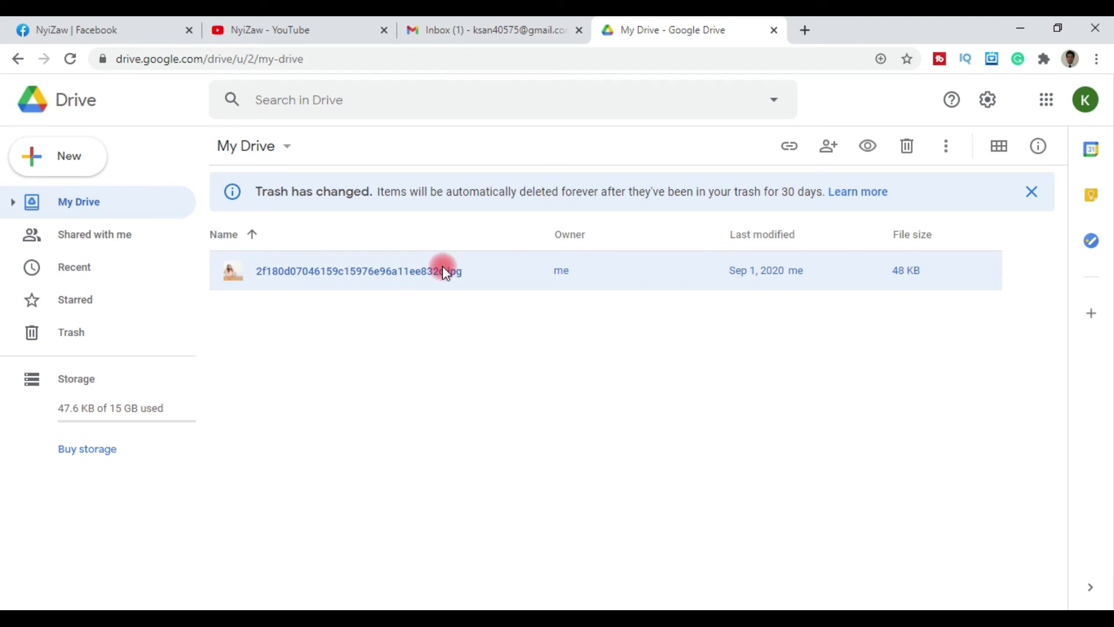
left_click(530, 376)
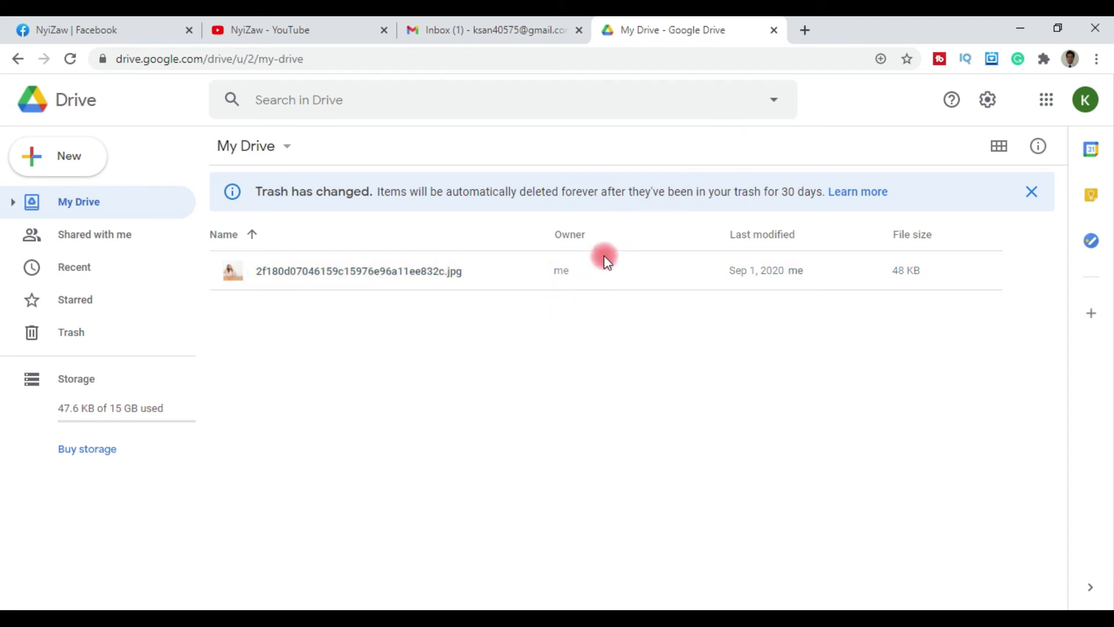
left_click(430, 268)
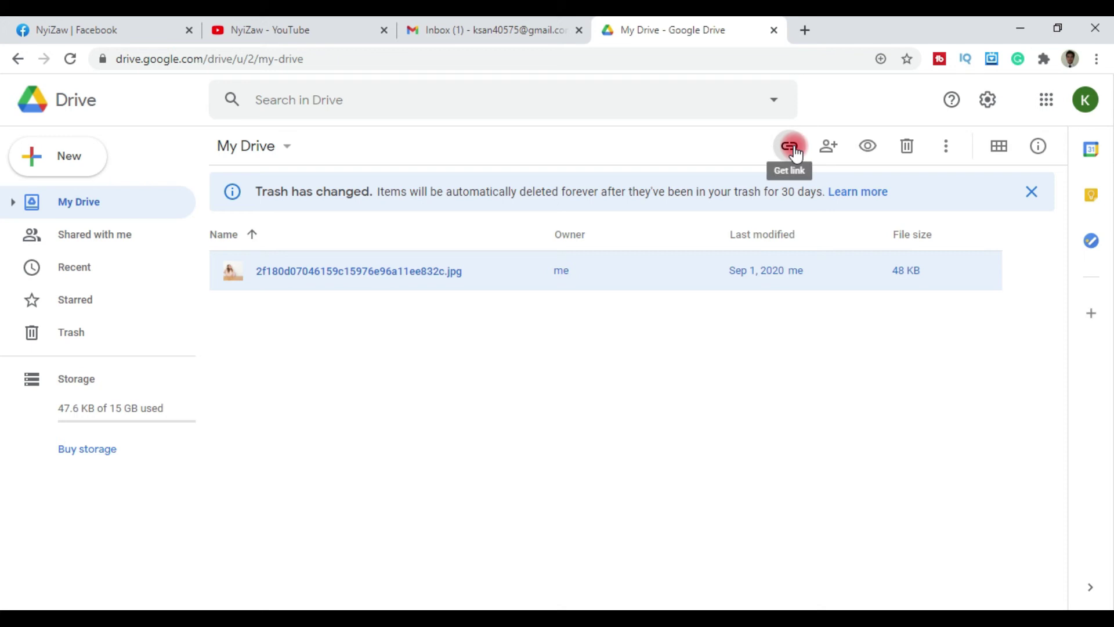
Step: Open the jpg image's share dialog, leaving the add-people field empty
left_click(829, 149)
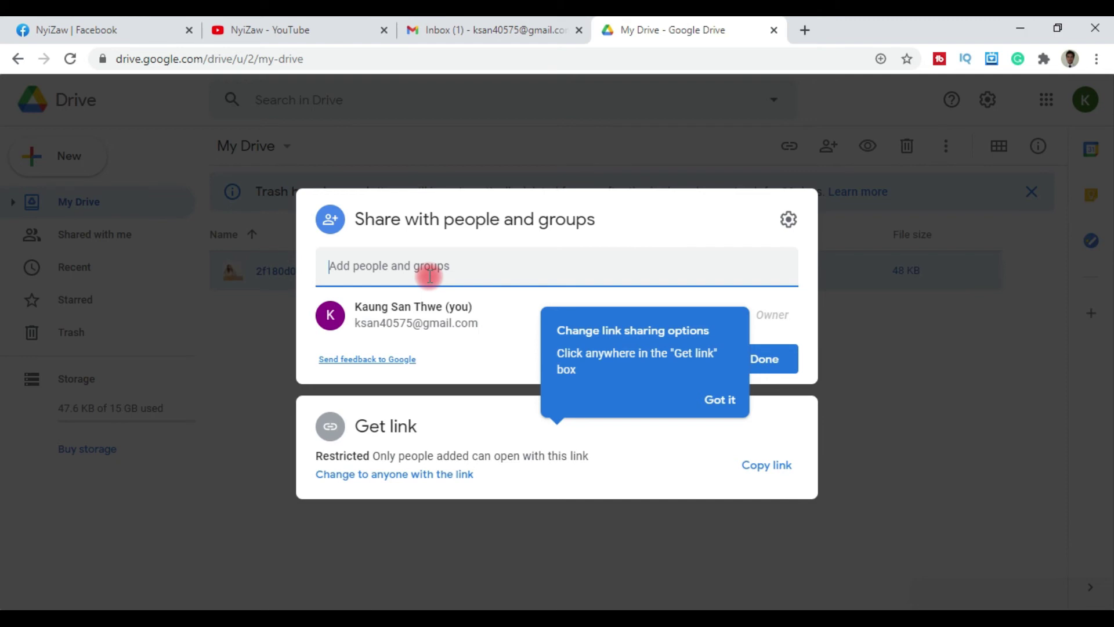
type("k")
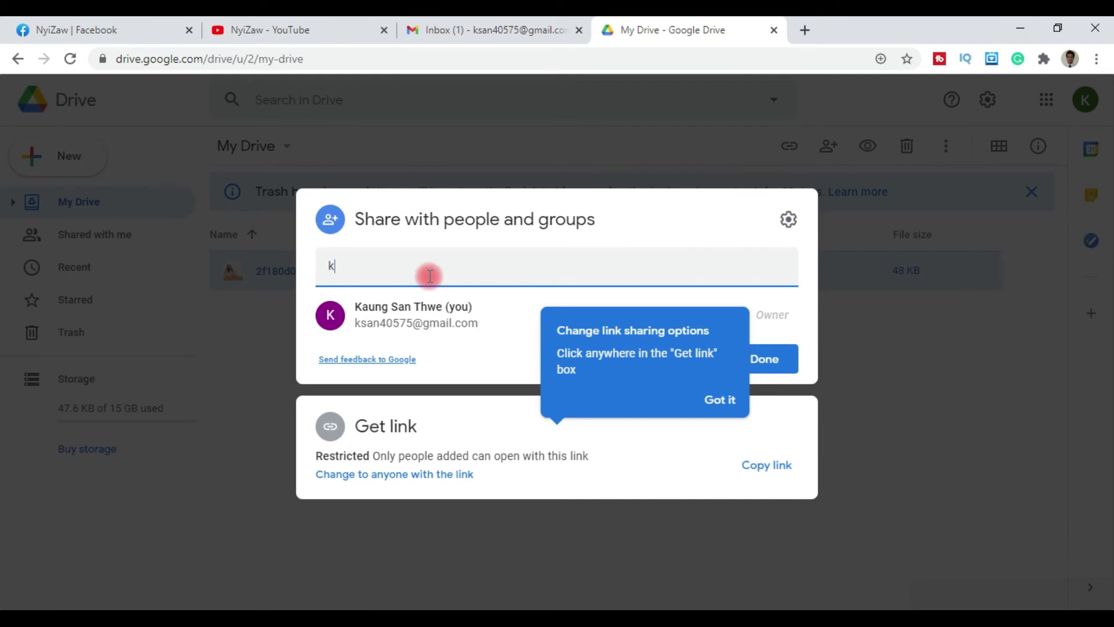
key("BackSpace")
type("k")
key("BackSpace")
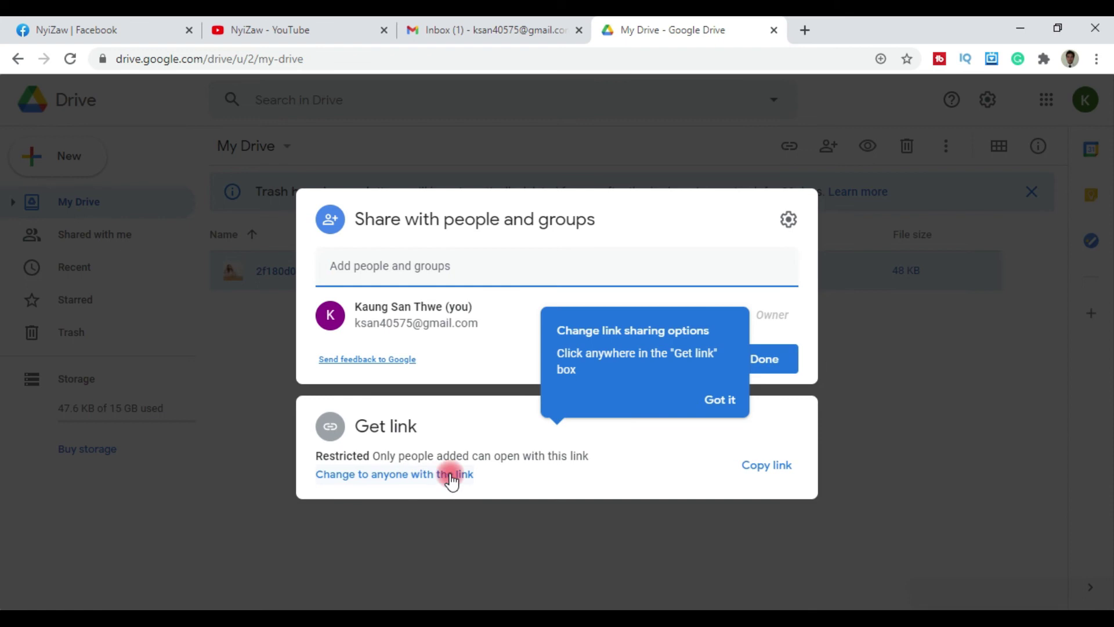
left_click(728, 400)
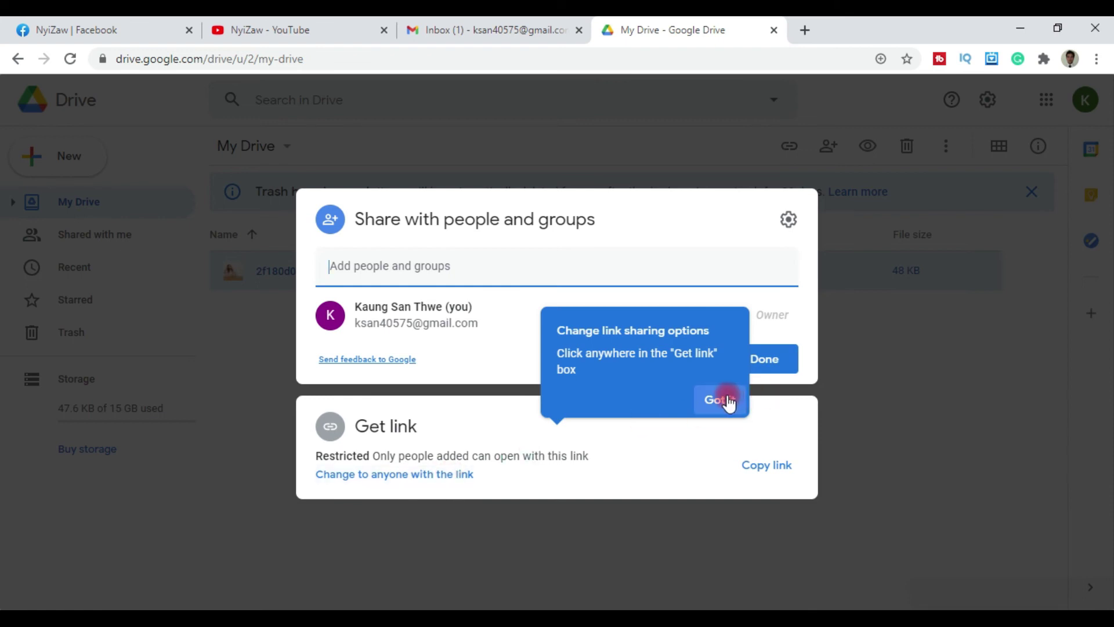
left_click(458, 473)
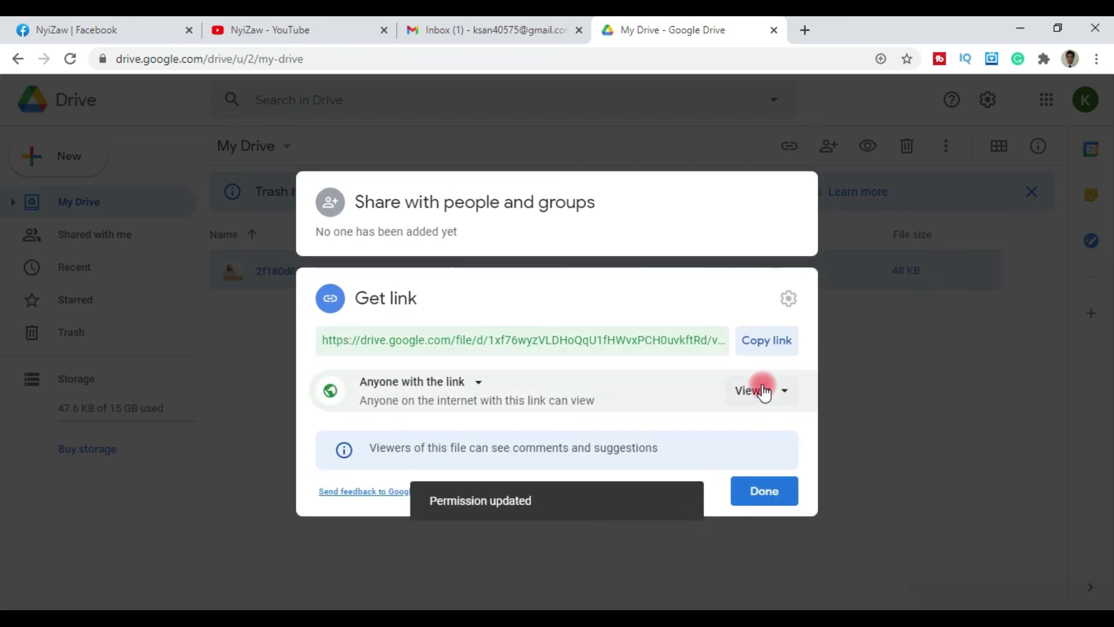
left_click(763, 390)
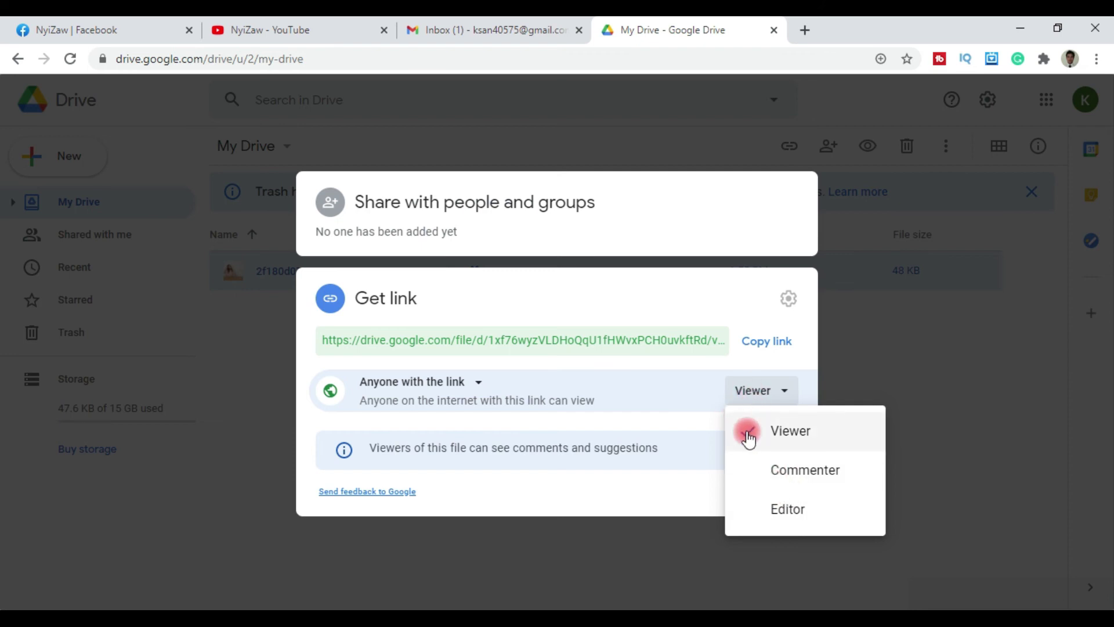
left_click(737, 364)
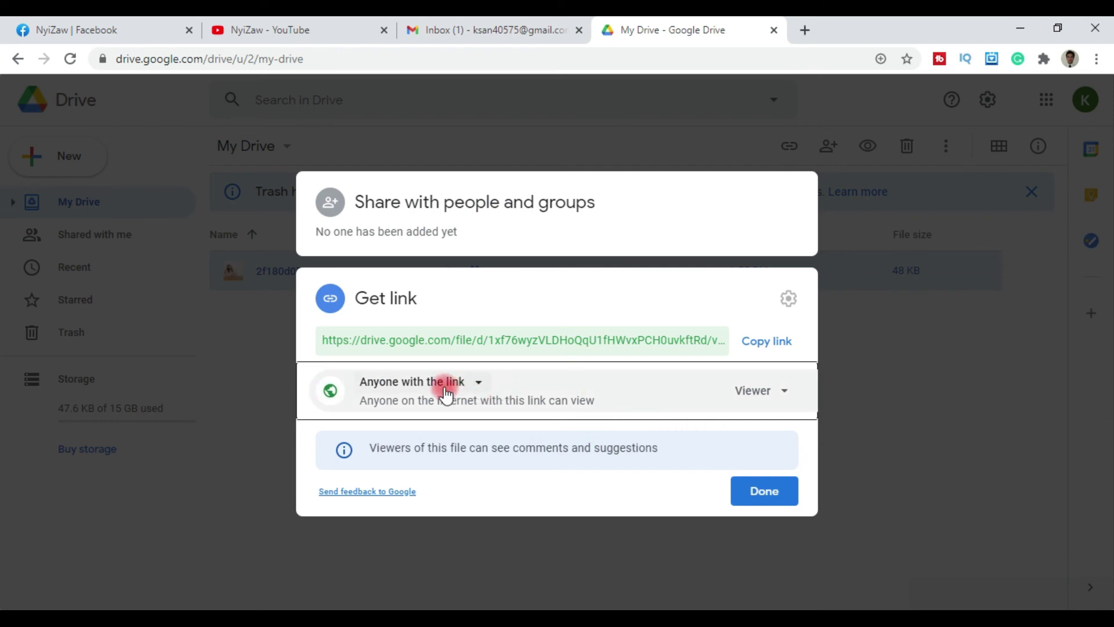
left_click(483, 383)
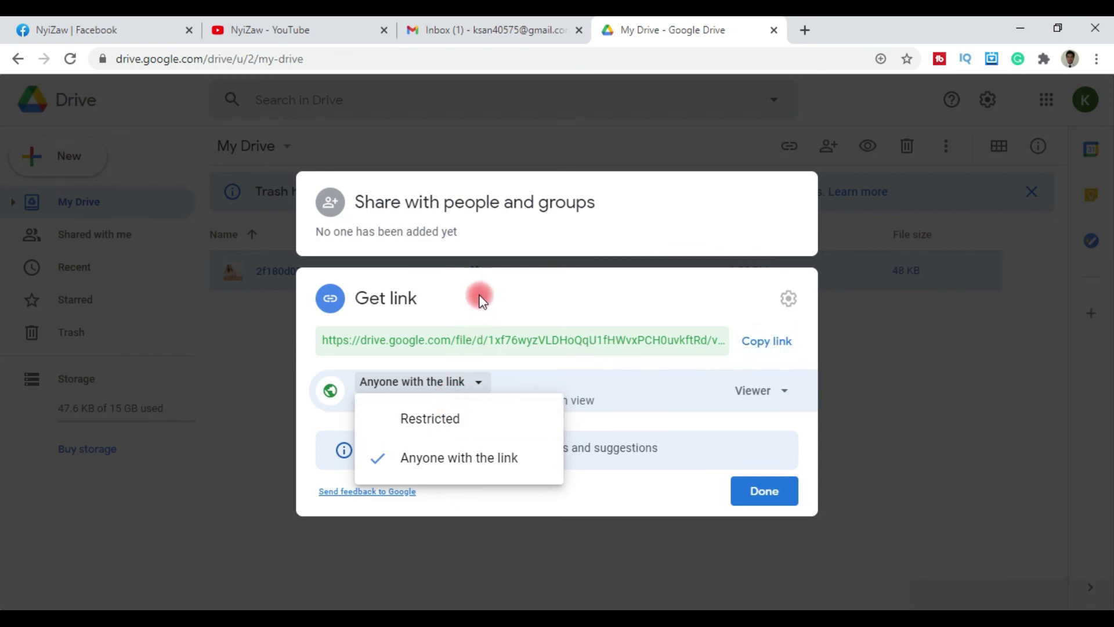
left_click(543, 342)
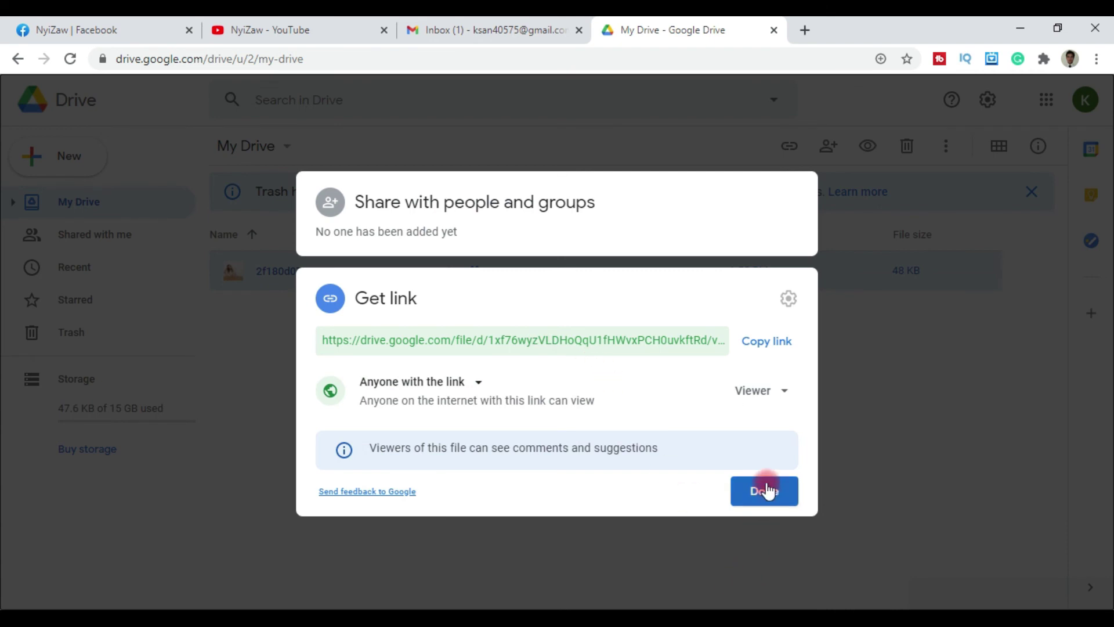
left_click(438, 381)
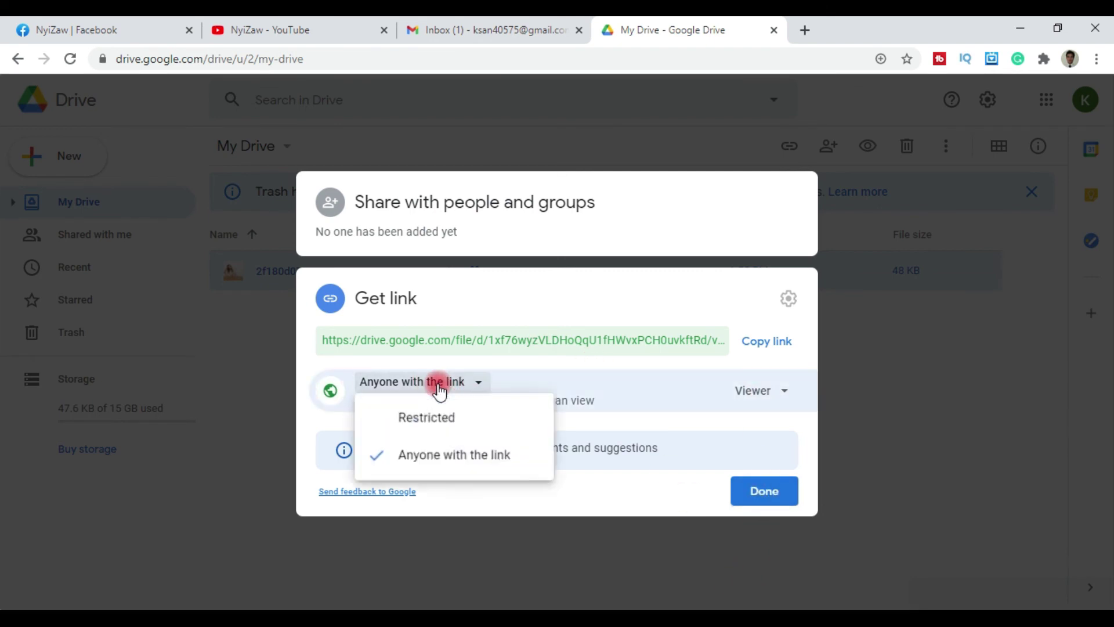
left_click(442, 415)
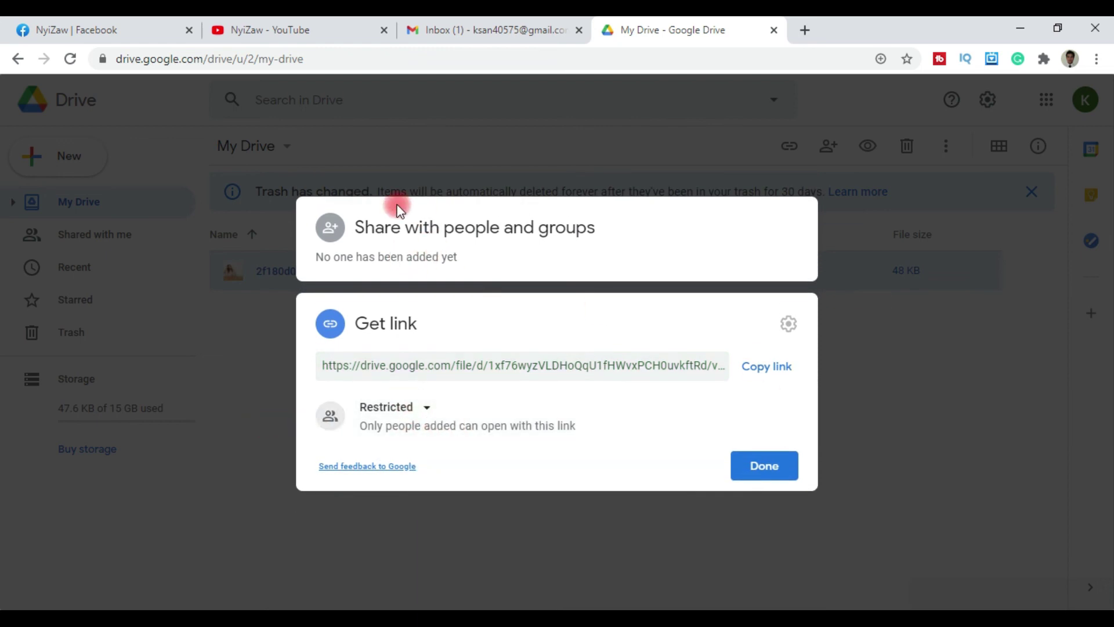
left_click(365, 259)
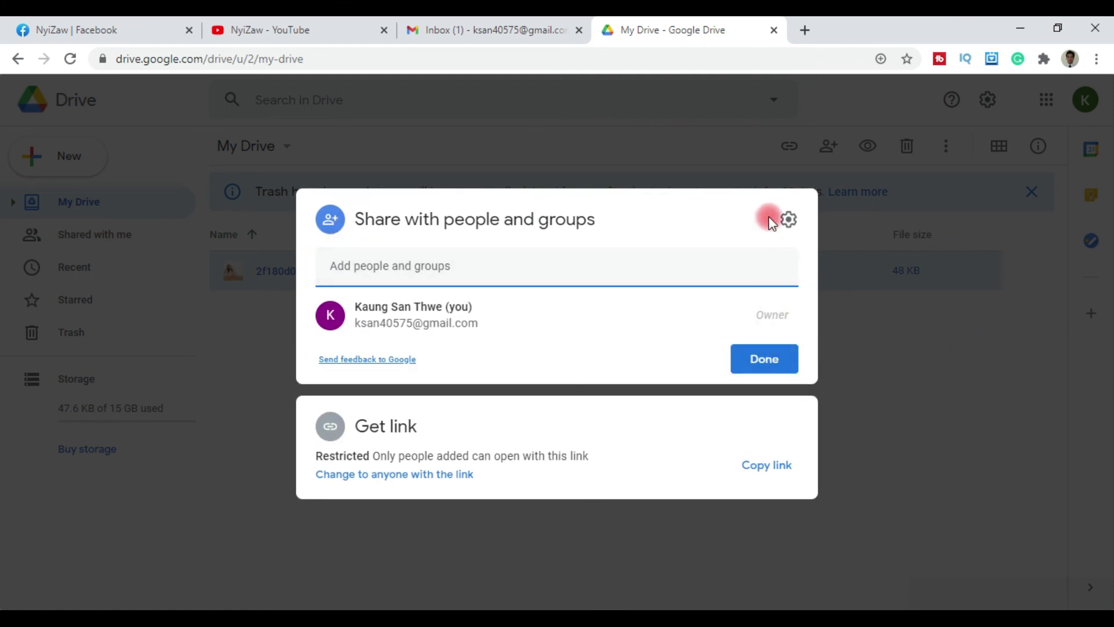
left_click(788, 223)
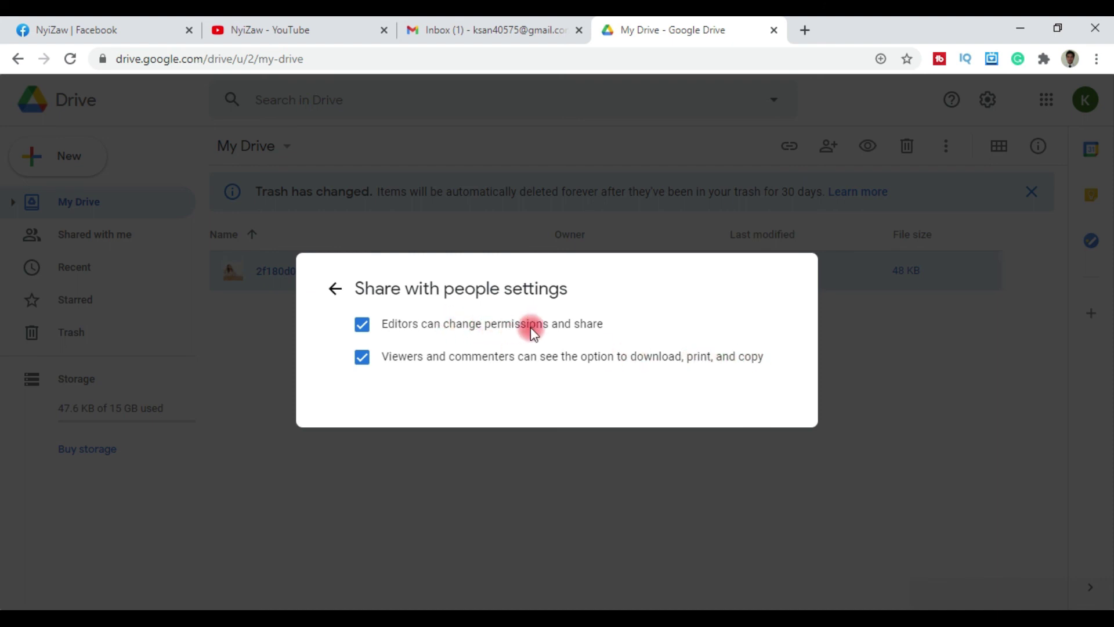
left_click(335, 287)
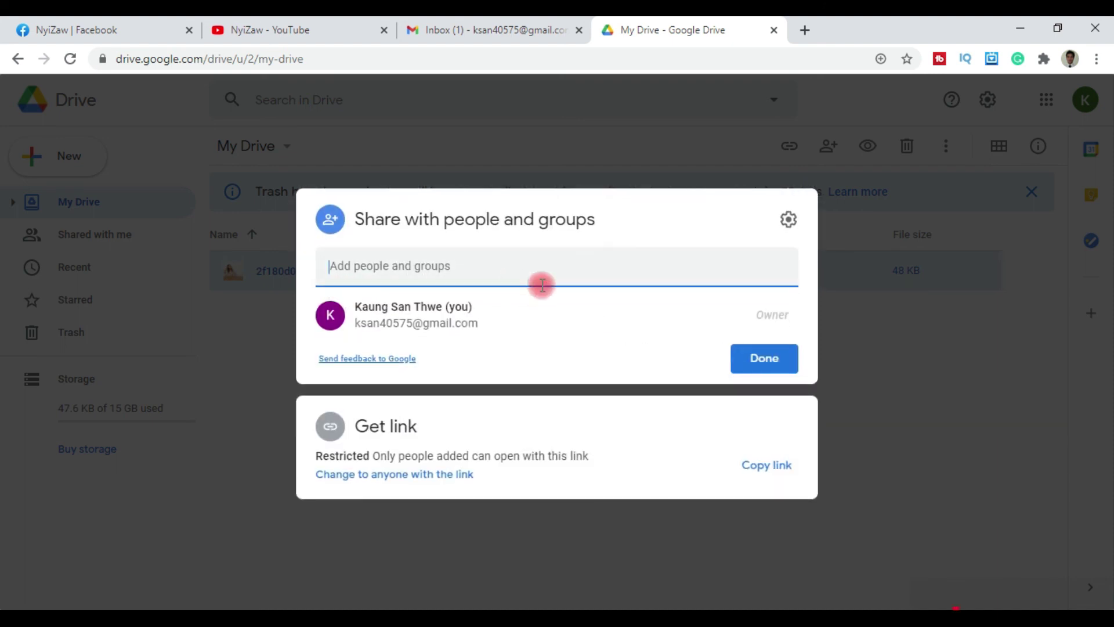
Step: Close the jpg image's share dialog with Done, keeping its link restricted
left_click(738, 370)
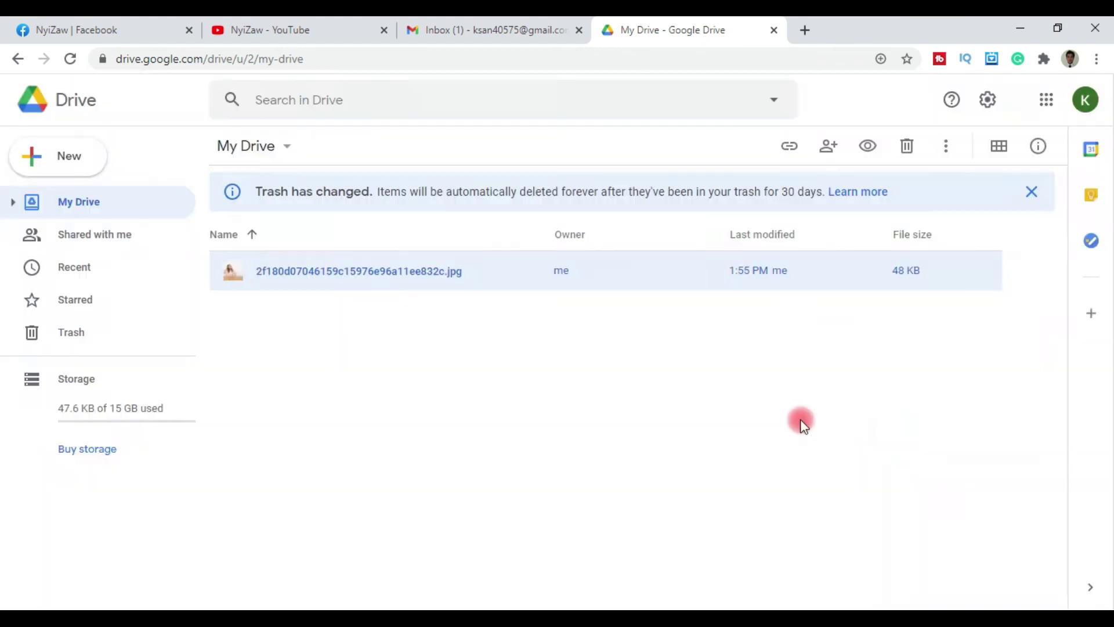